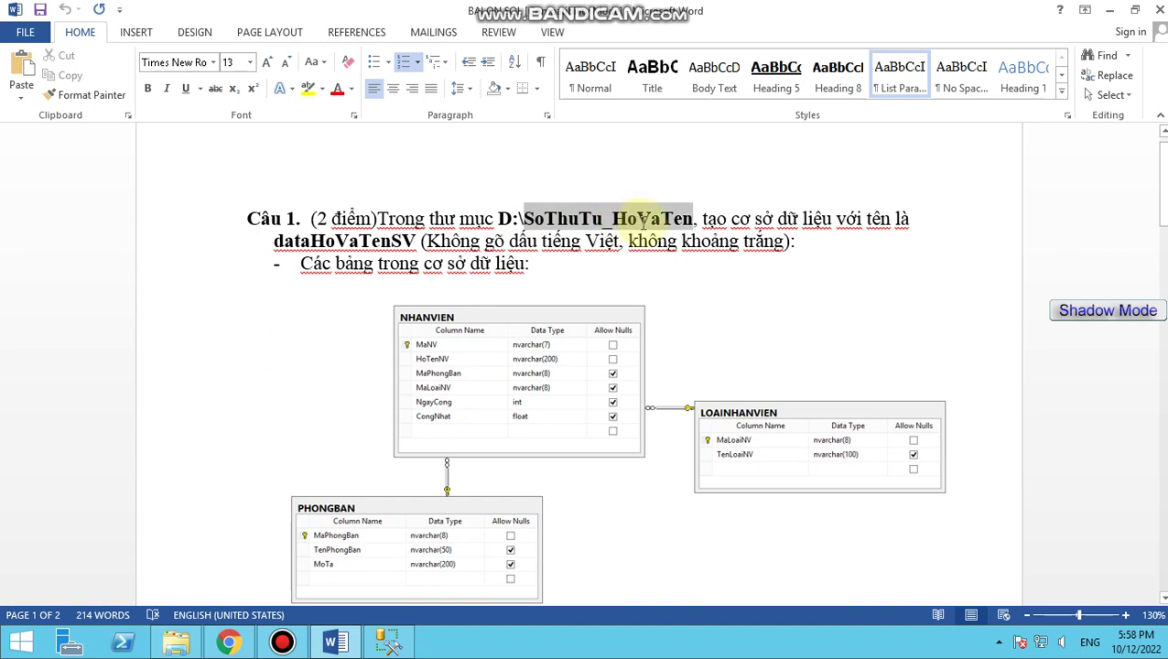
In File Explorer, delete all files inside the "nguyen van a" folder on drive D
click(175, 642)
double_click(194, 128)
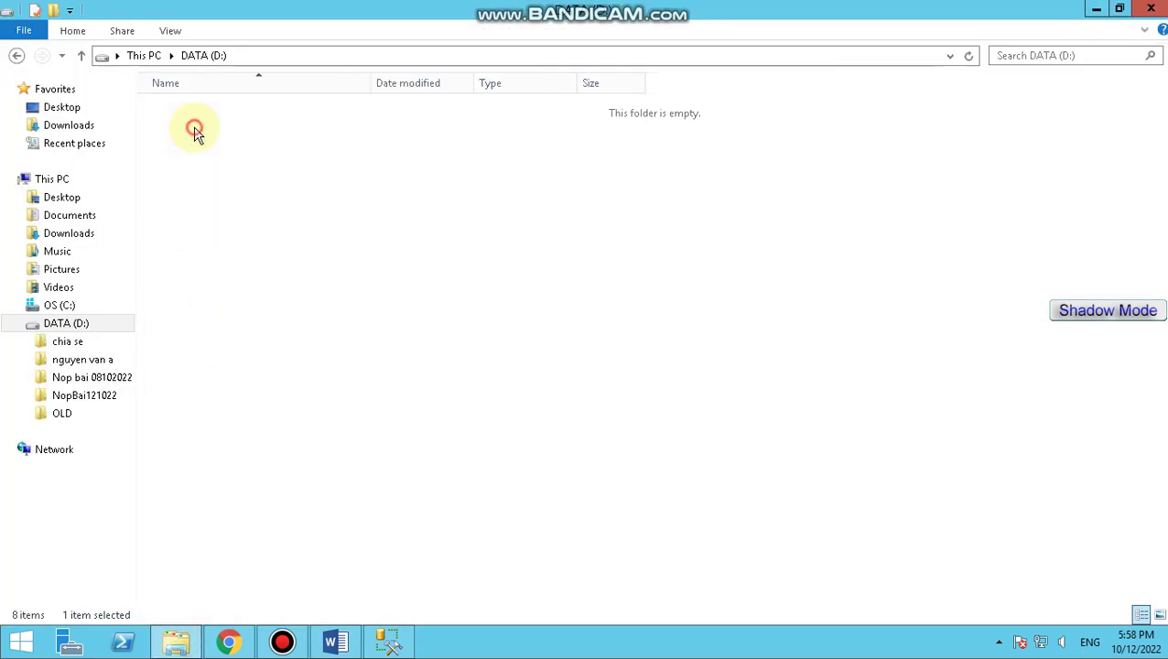
drag(367, 353, 111, 74)
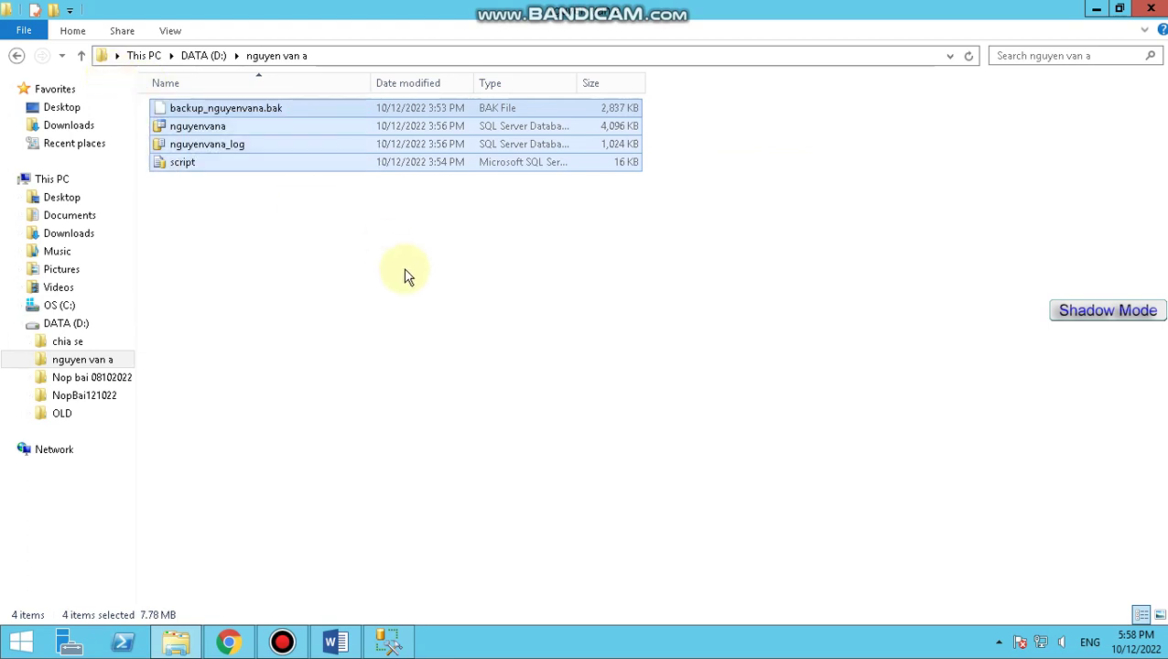
key(Delete)
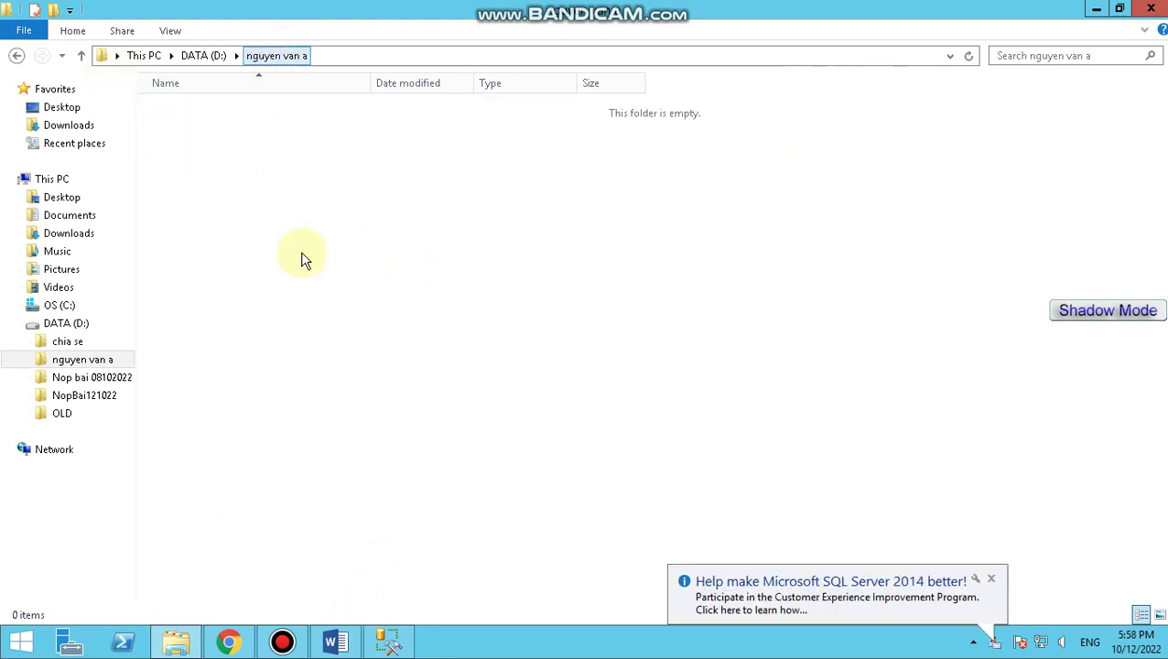
In SQL Server Management Studio, start a new database named nguyenvana and set its owner to sa
click(405, 646)
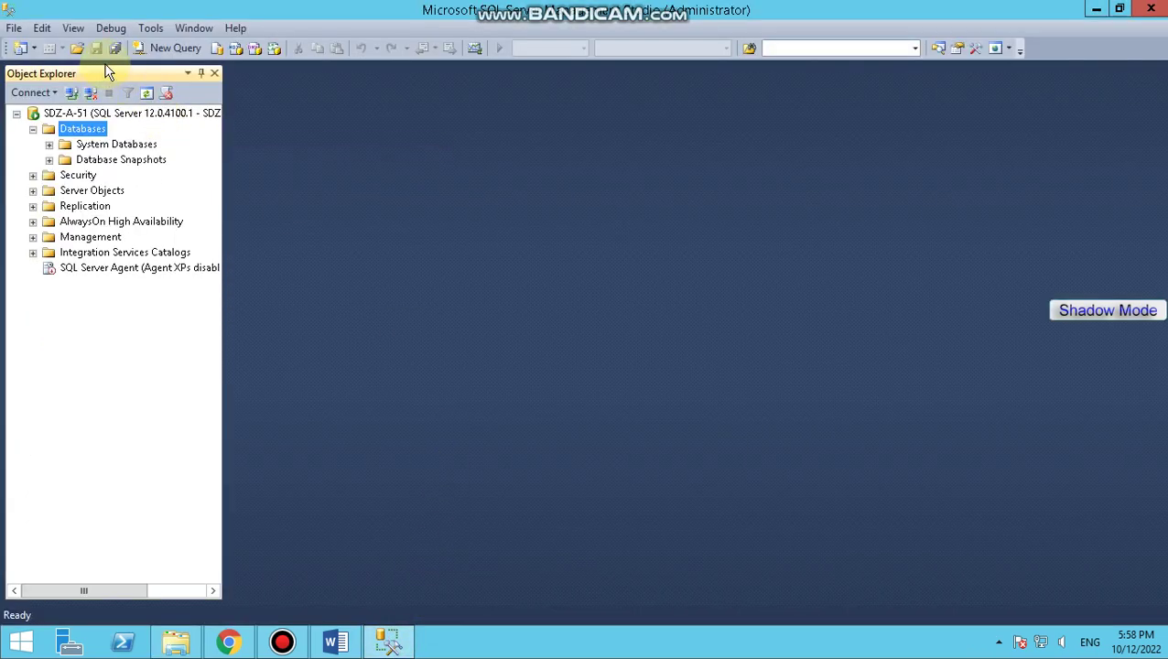
right_click(84, 128)
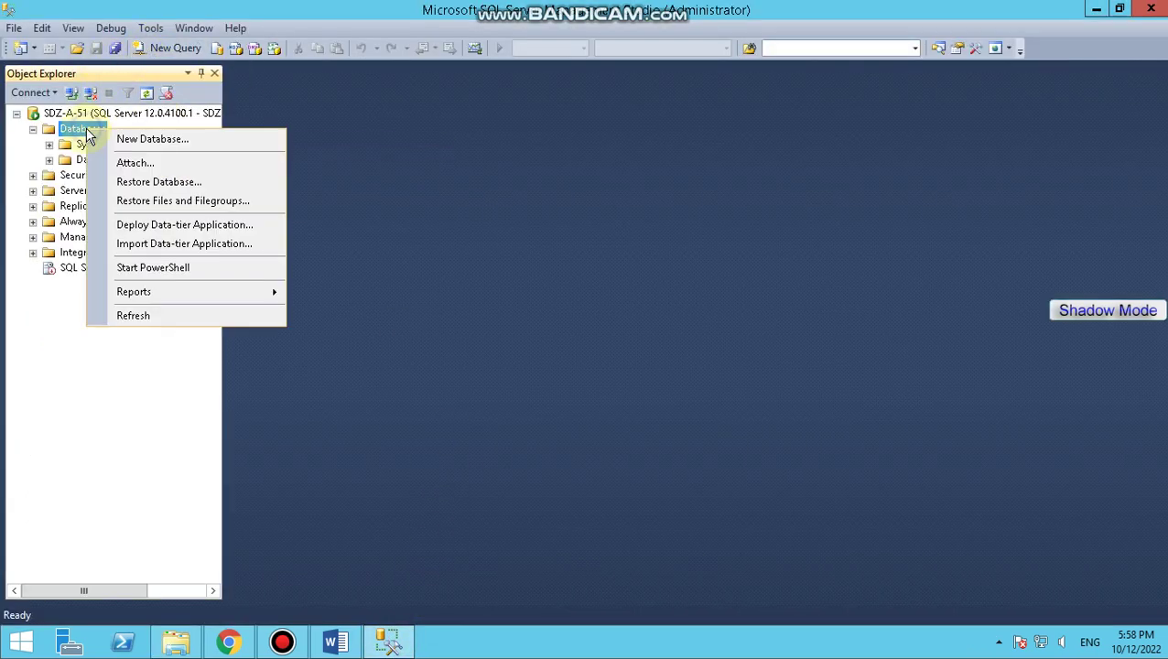
click(125, 144)
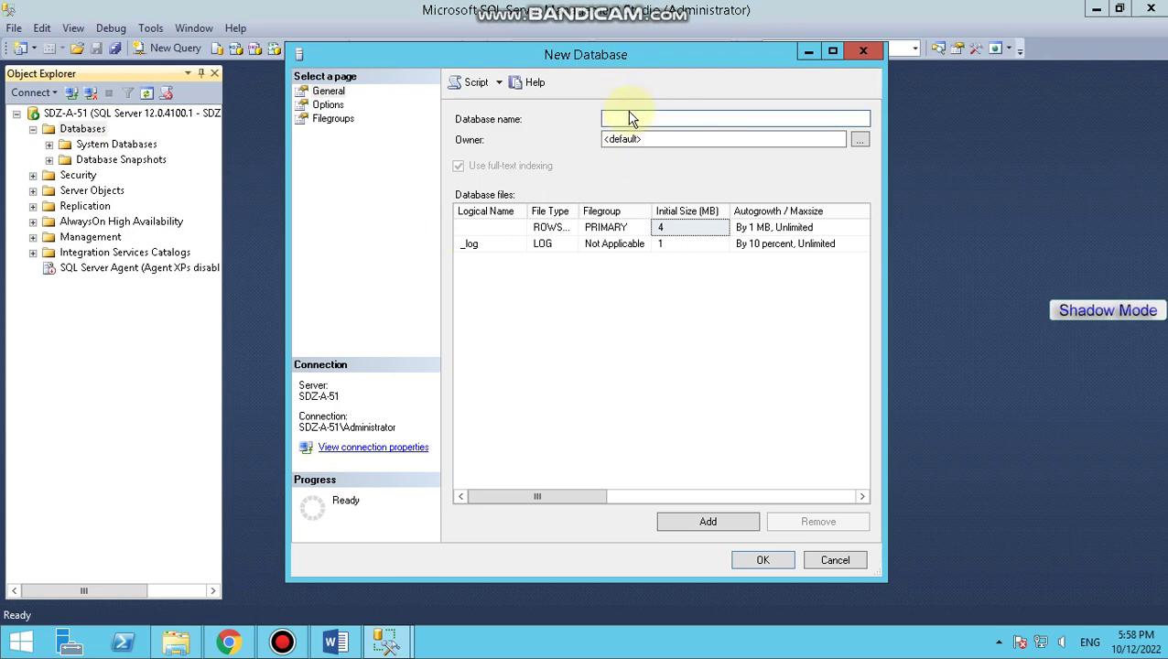
text(nguy)
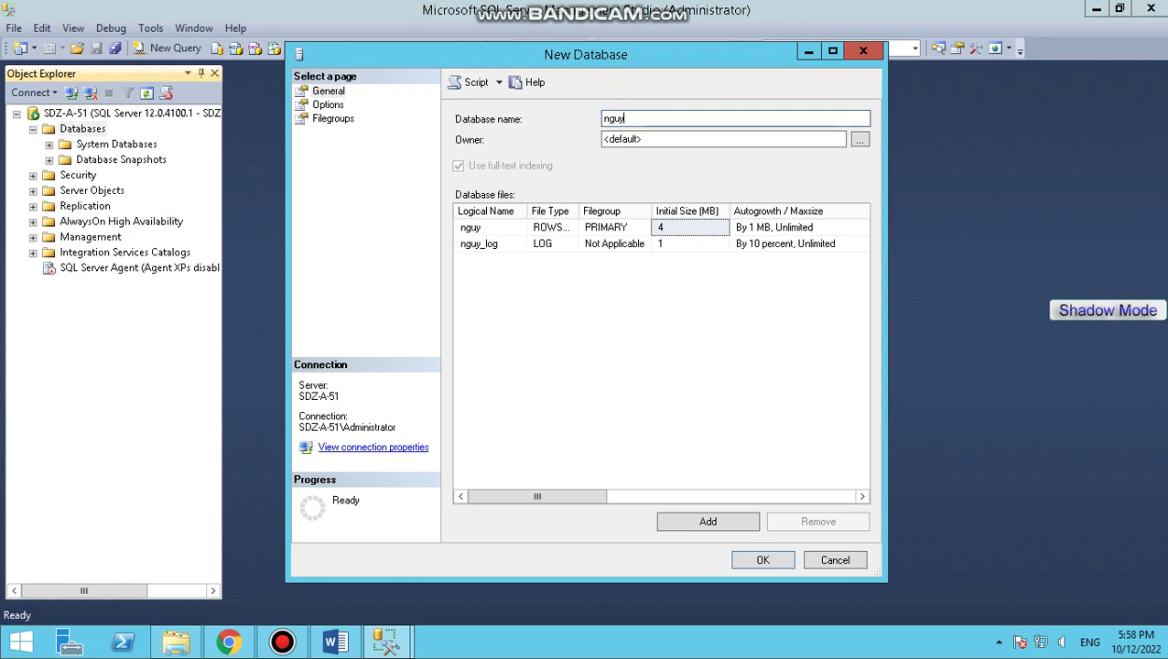
text(envana)
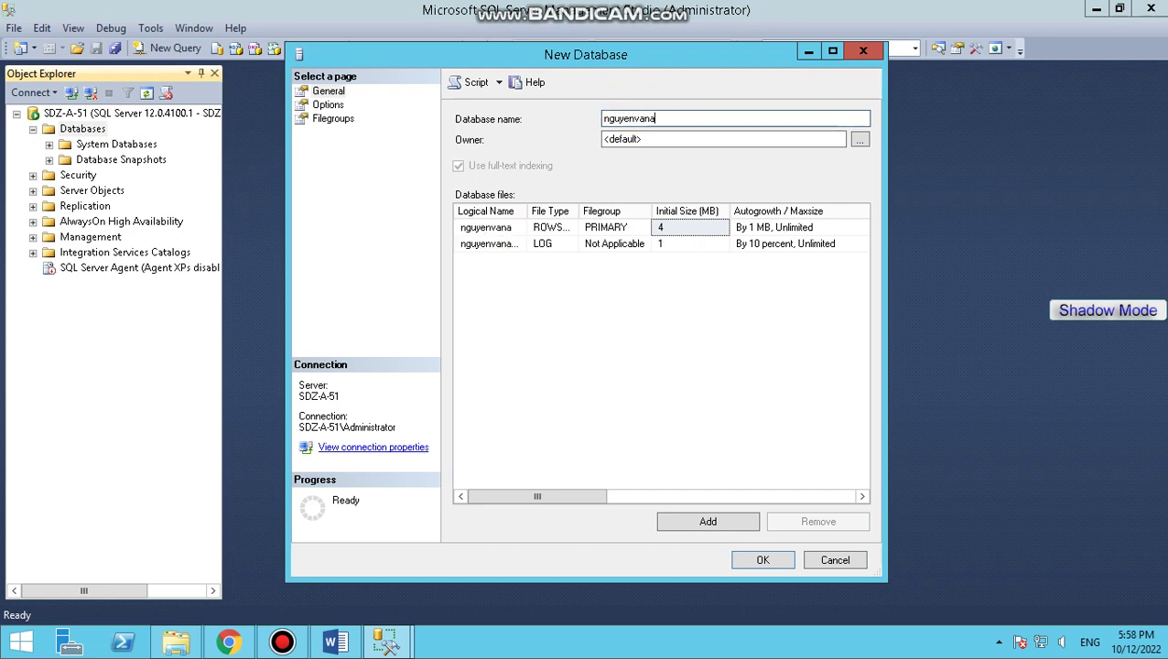
click(661, 138)
text(sa)
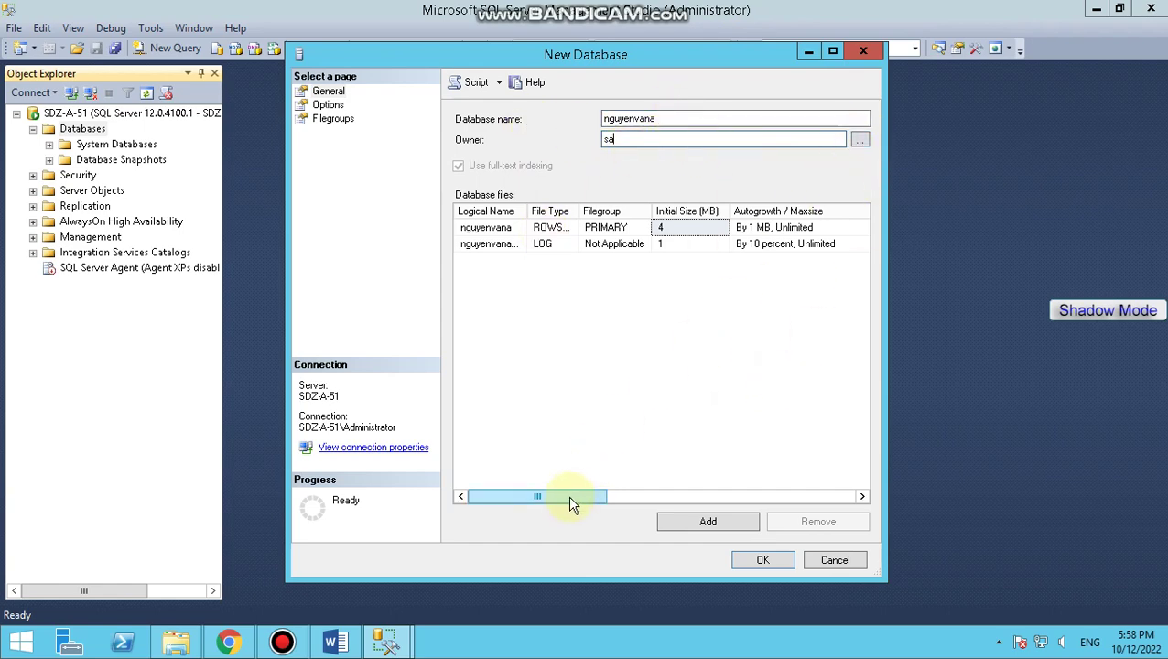
Set the storage path of the new database's data file to D:\nguyen van a
drag(567, 497, 767, 502)
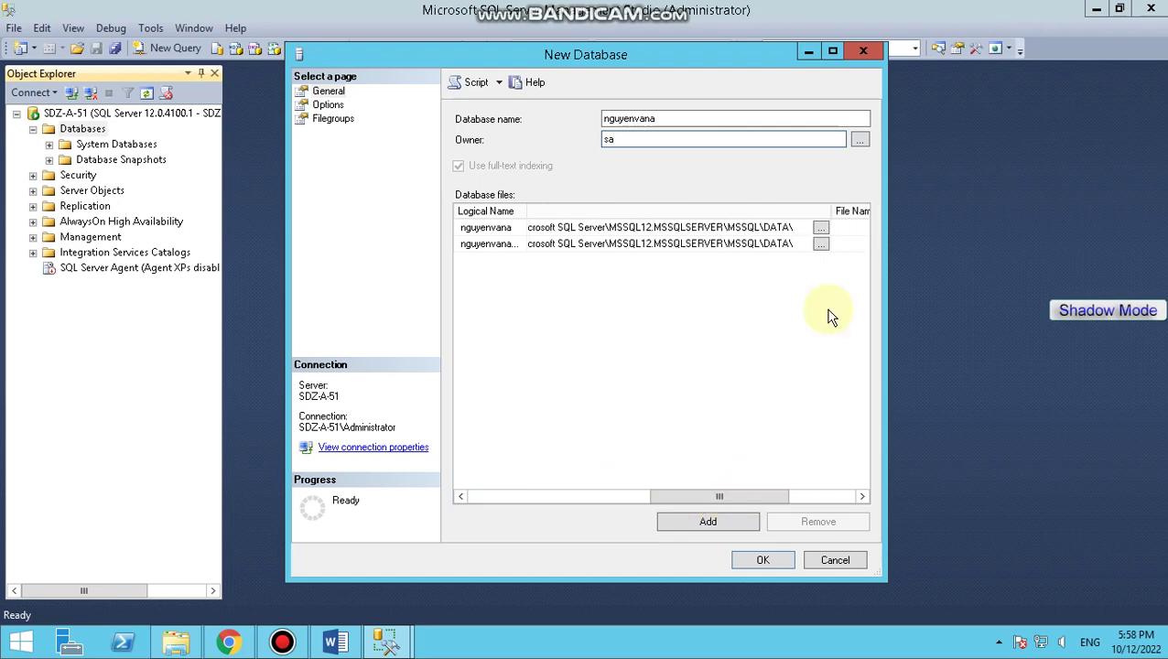
click(823, 232)
click(783, 366)
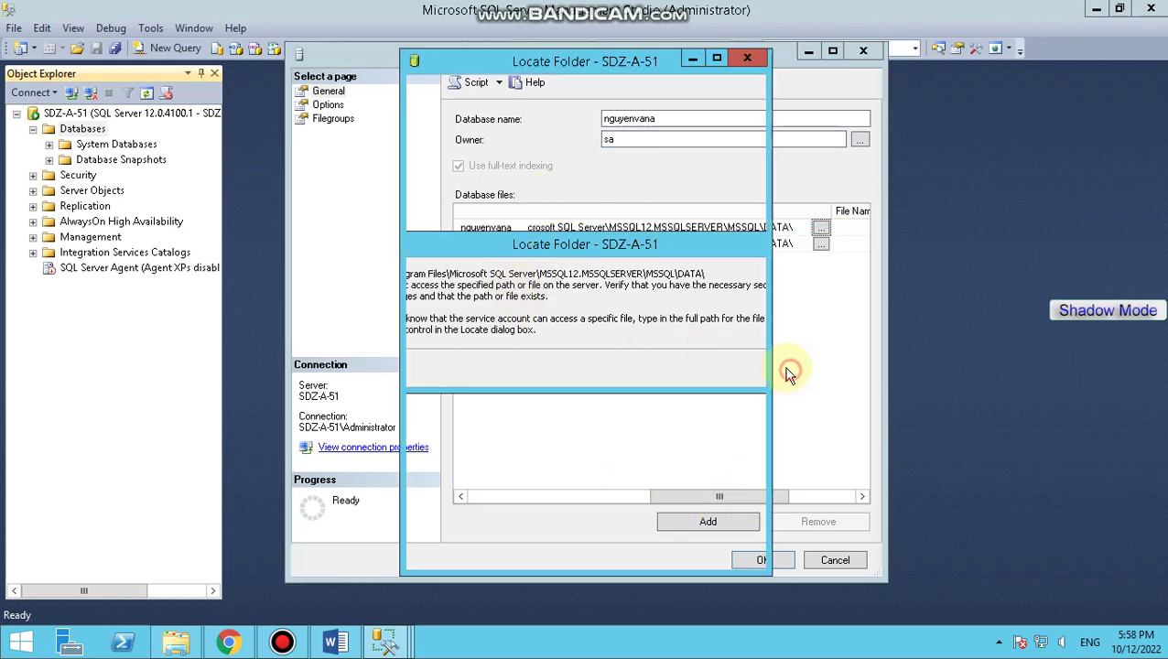
click(429, 127)
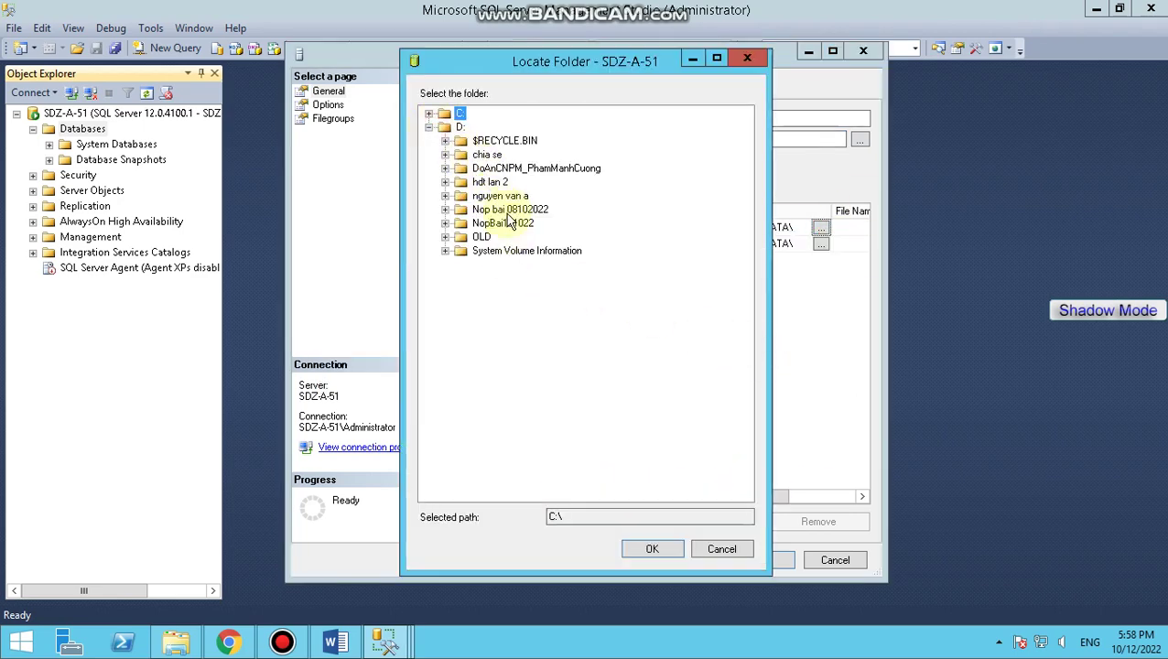
click(522, 196)
click(653, 550)
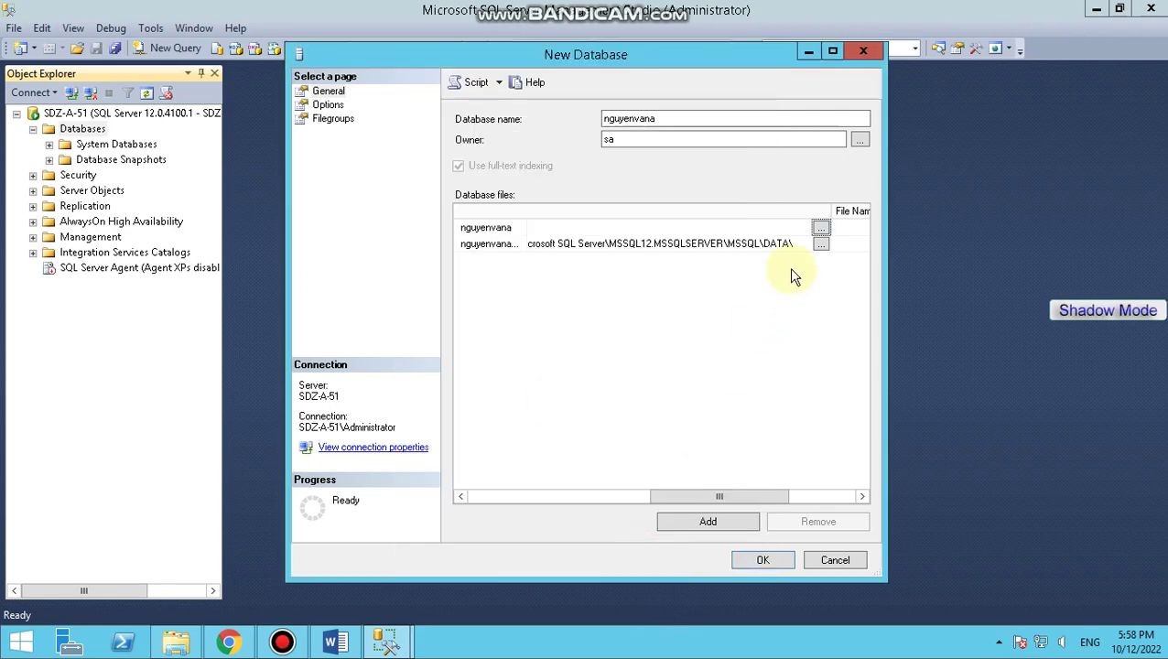
Set the log file's storage path to D:\nguyen van a and create the database
click(820, 246)
click(517, 193)
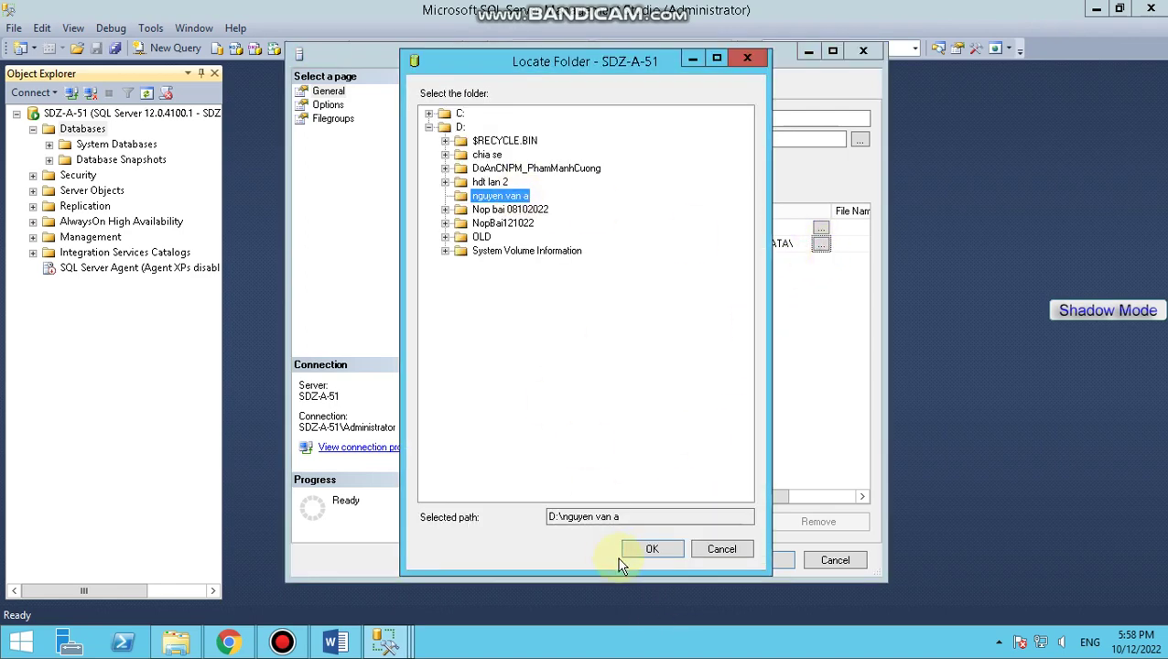
click(652, 549)
drag(690, 496, 622, 499)
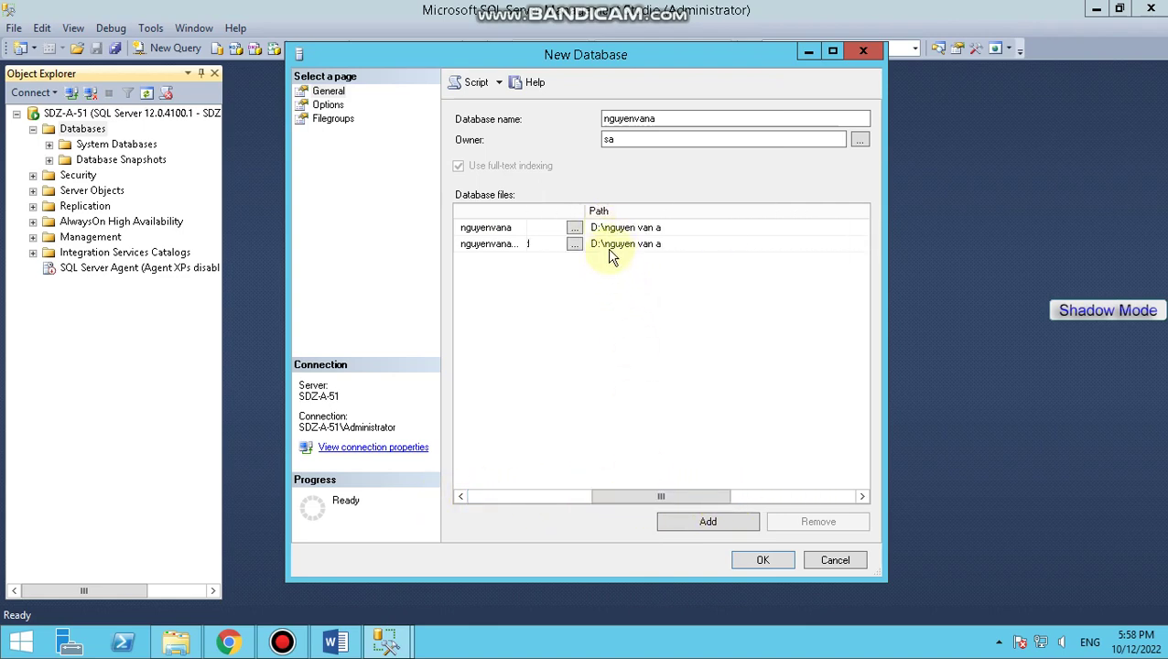
click(284, 642)
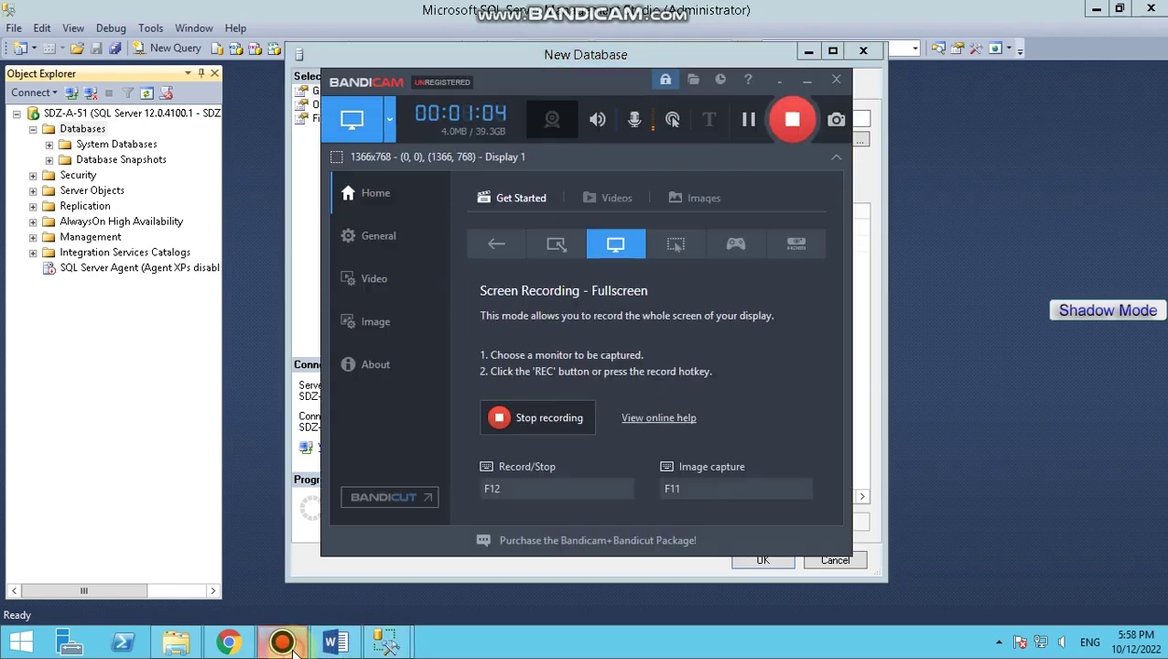
click(283, 643)
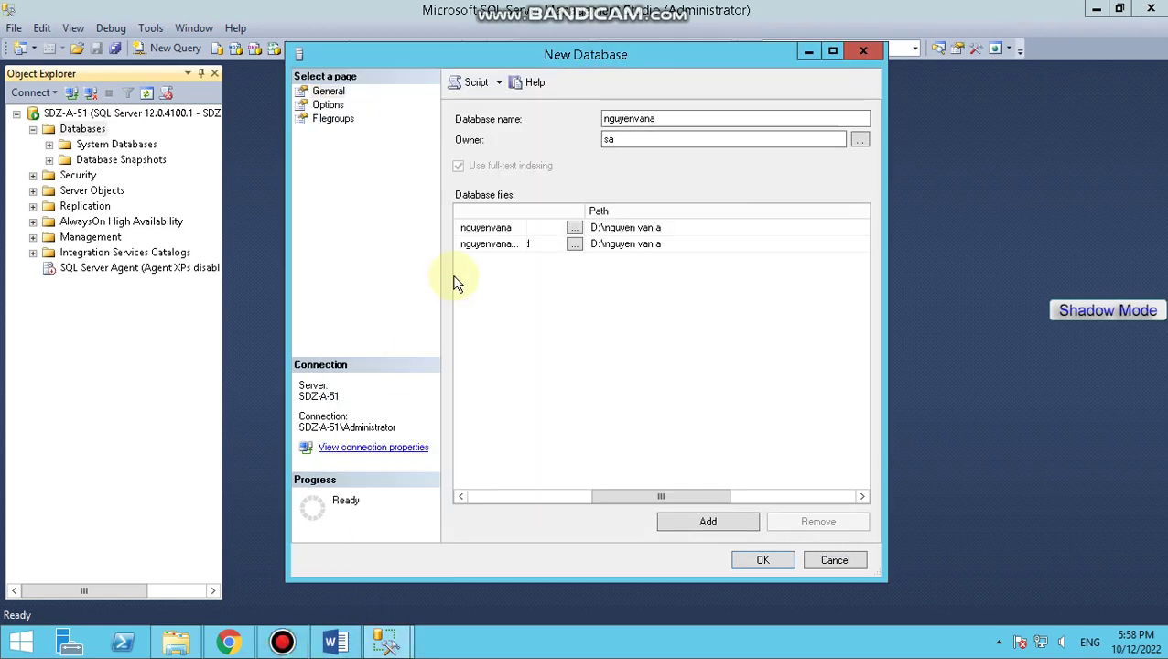
click(753, 562)
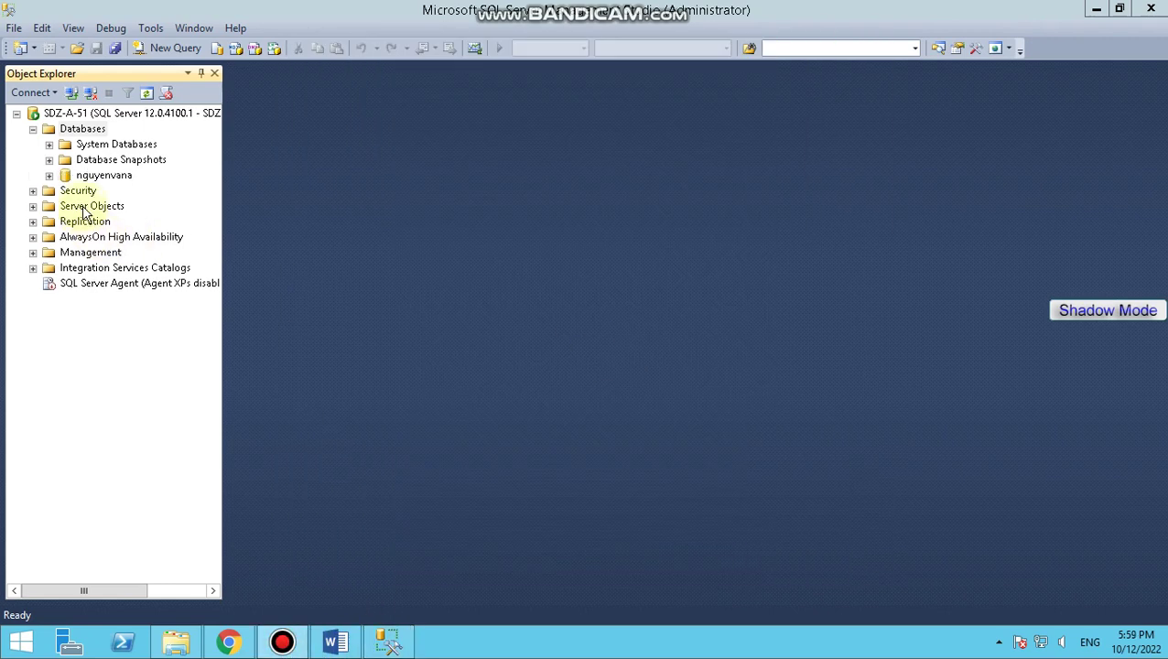
Review the required table structures in the Word document and start a new table in the nguyenvana database
click(49, 175)
click(66, 207)
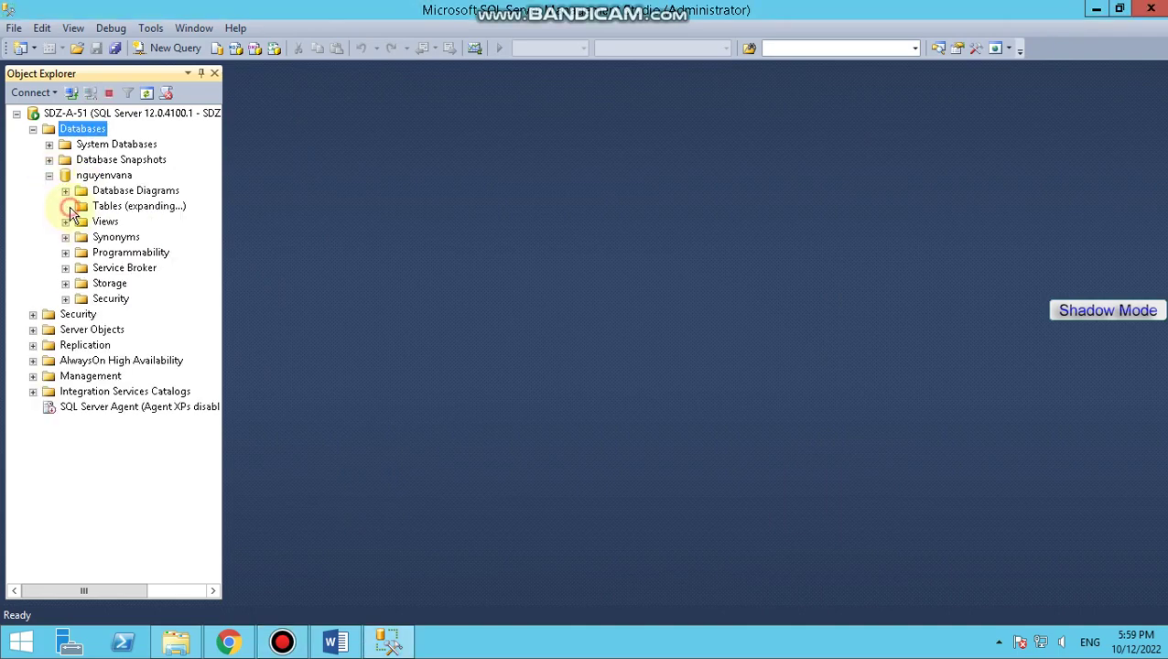
click(106, 206)
click(336, 642)
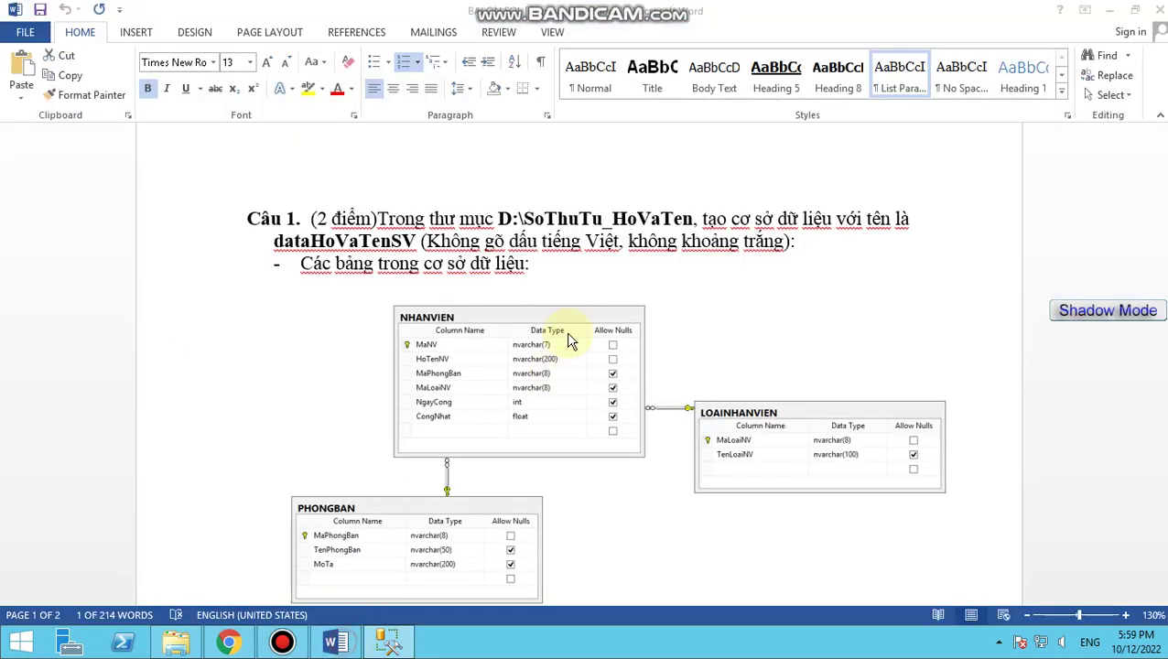
scroll(508, 366, down, 2)
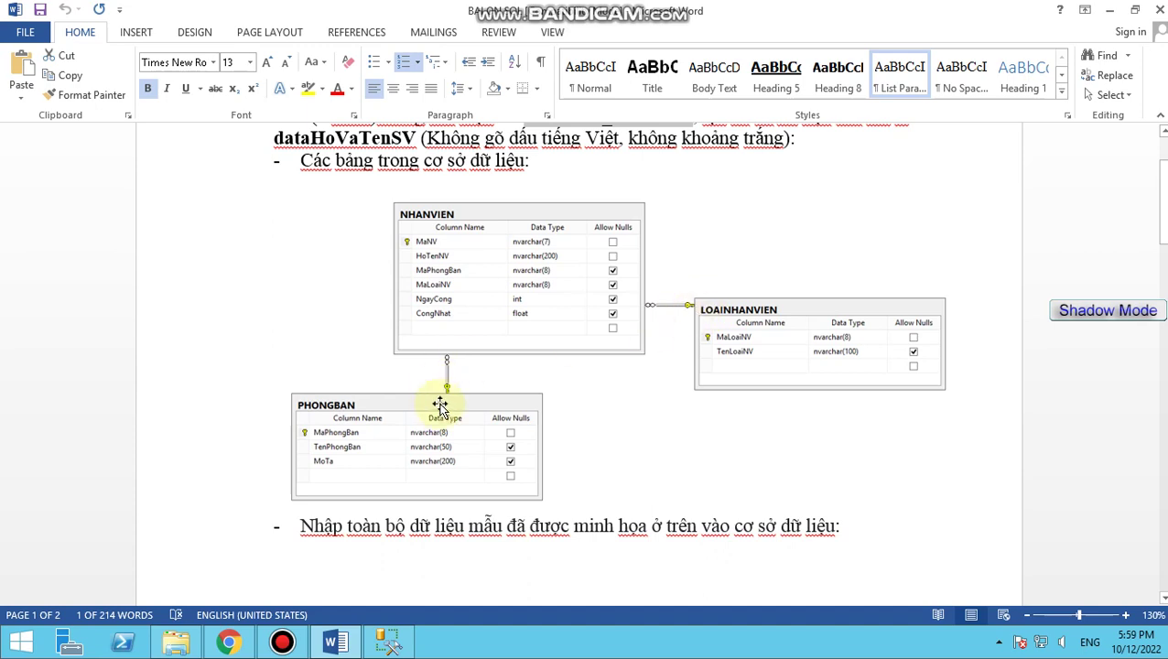
click(388, 641)
right_click(110, 209)
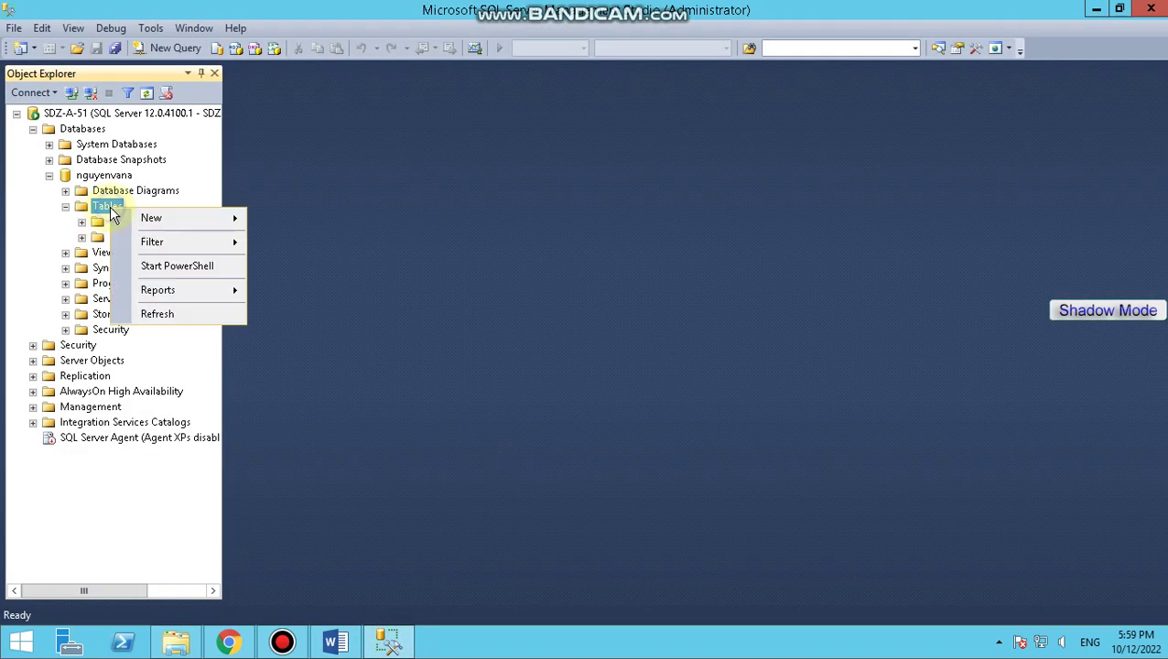
mouse_move(151, 222)
click(294, 221)
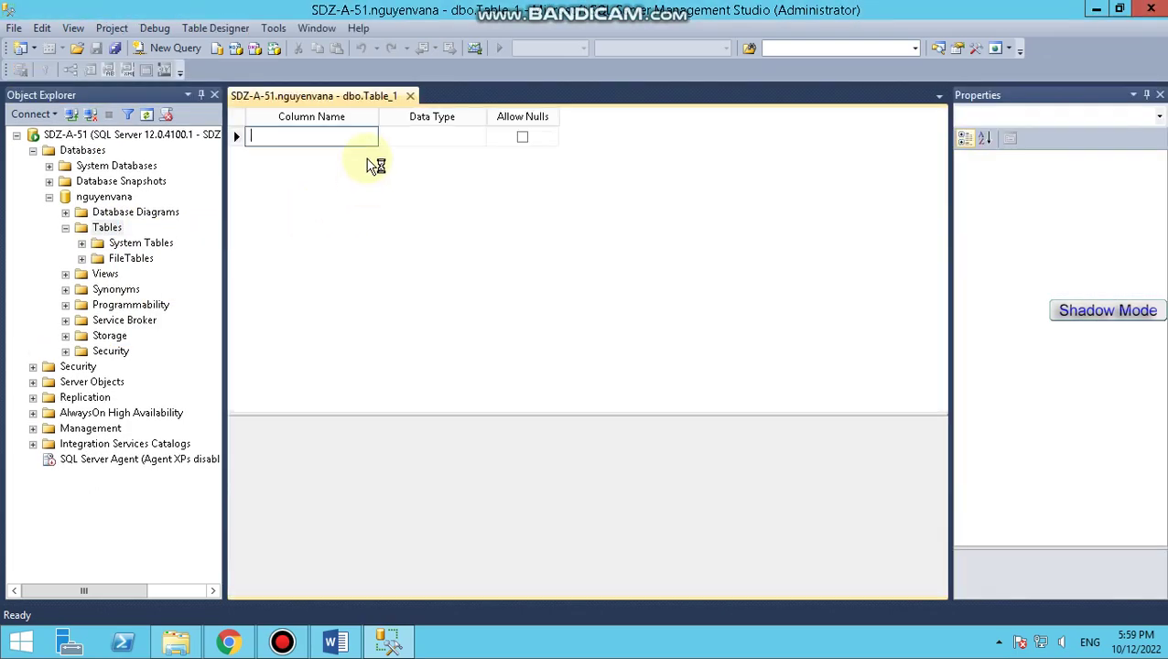
Define the table's first column as MaLoaiNV with data type nvarchar(8)
text(Ma)
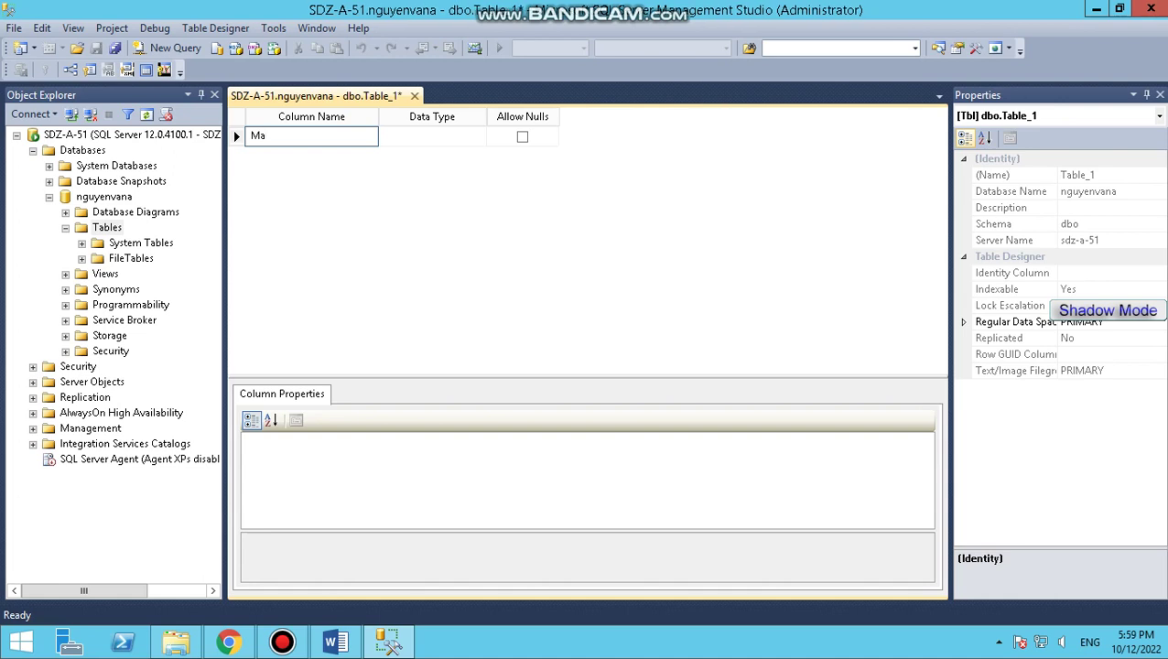
text(LoaiNV)
click(421, 137)
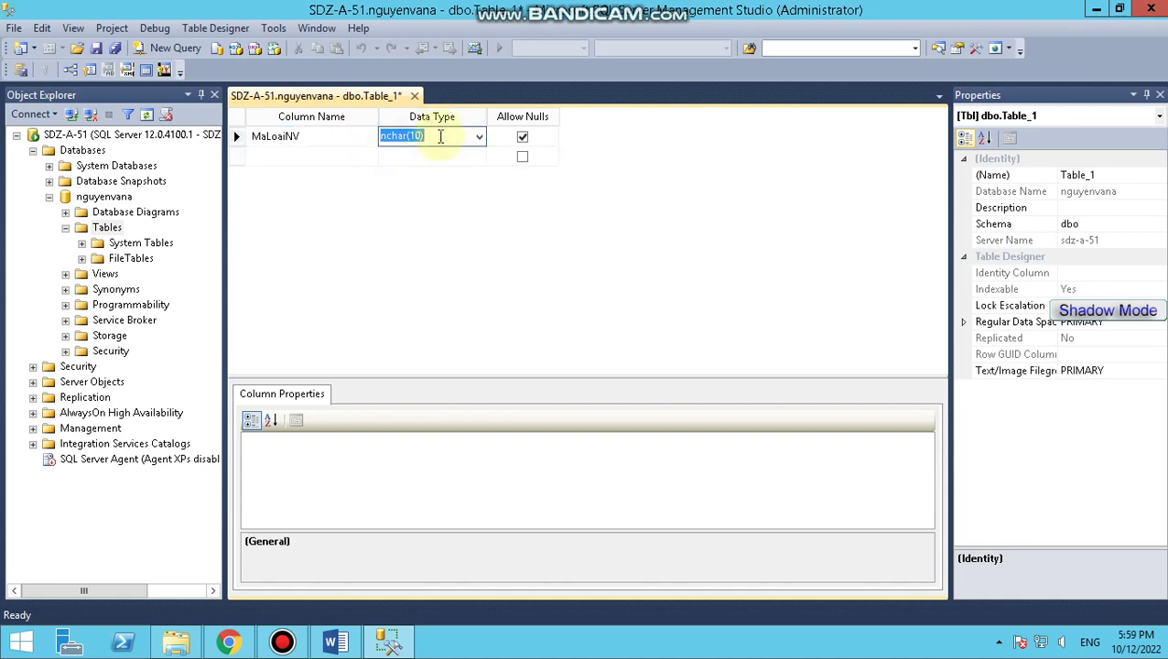
text(nvar)
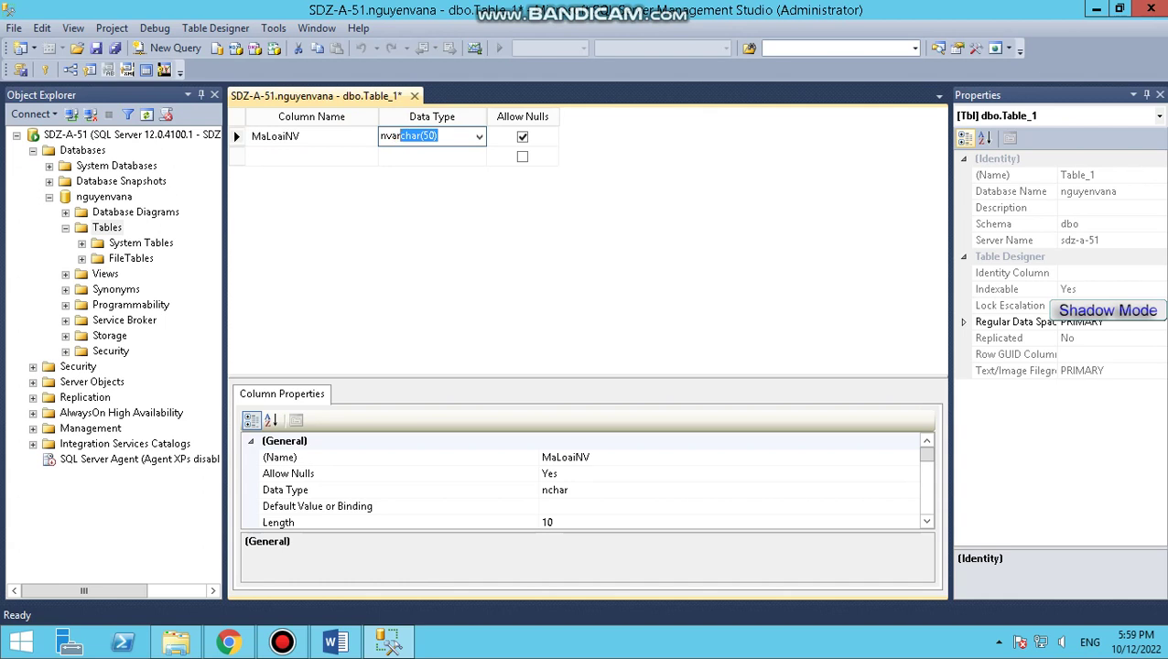
text(char()
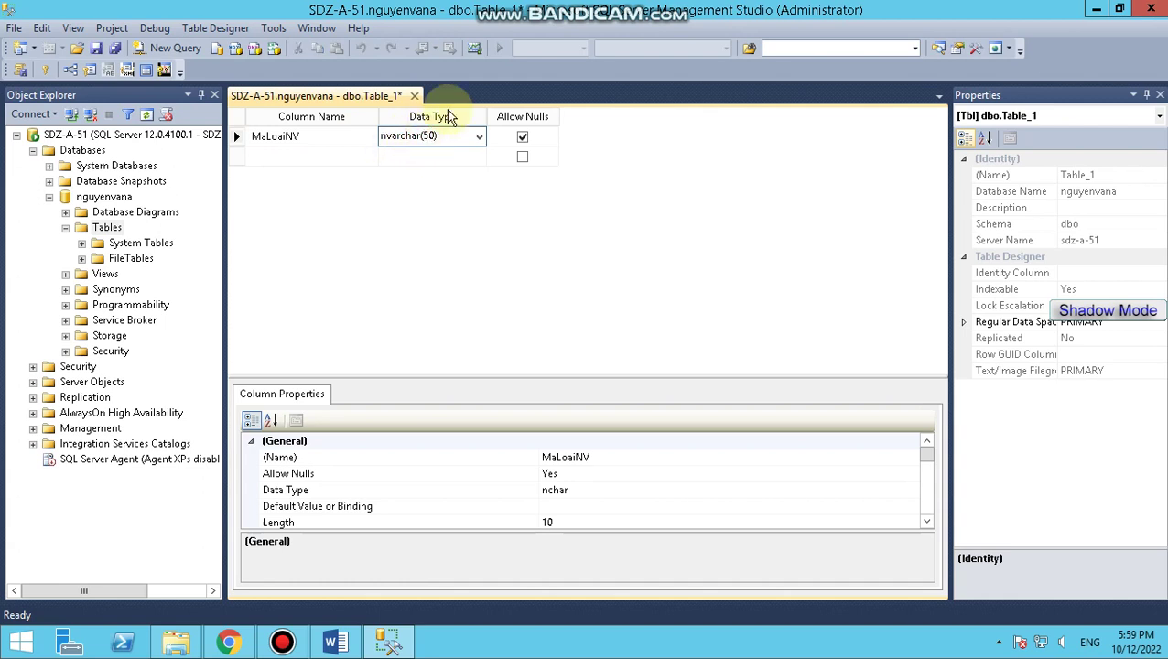
text(8))
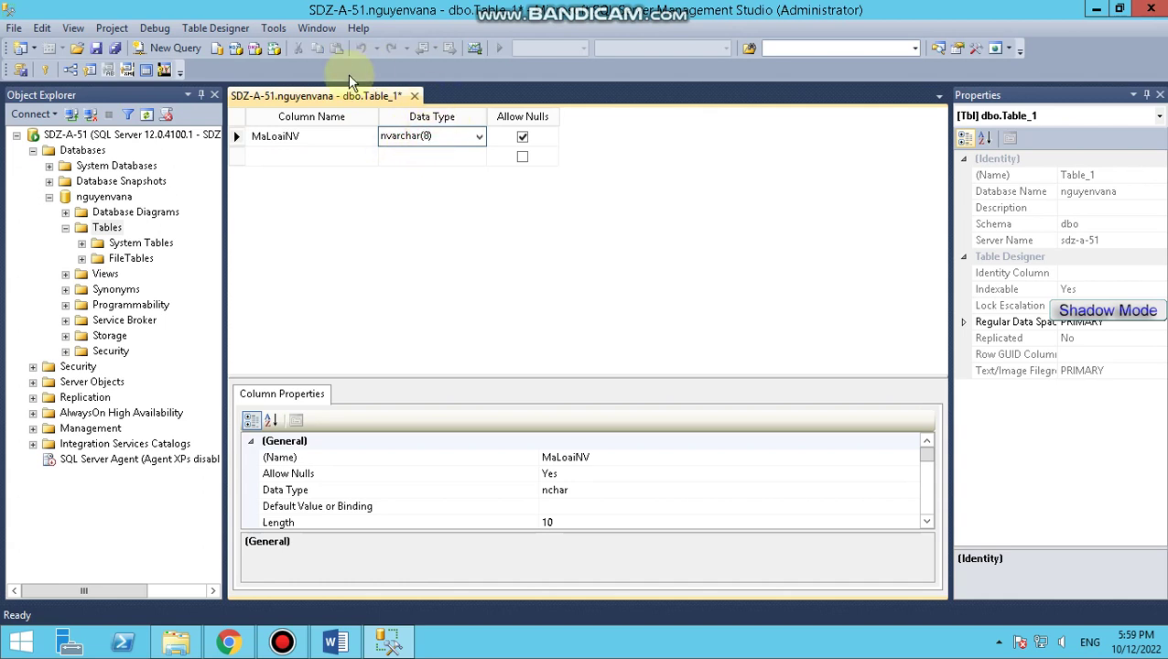
Add a second column TenLoaiNV with data type nvarchar(200) and make MaLoaiNV the primary key
click(300, 155)
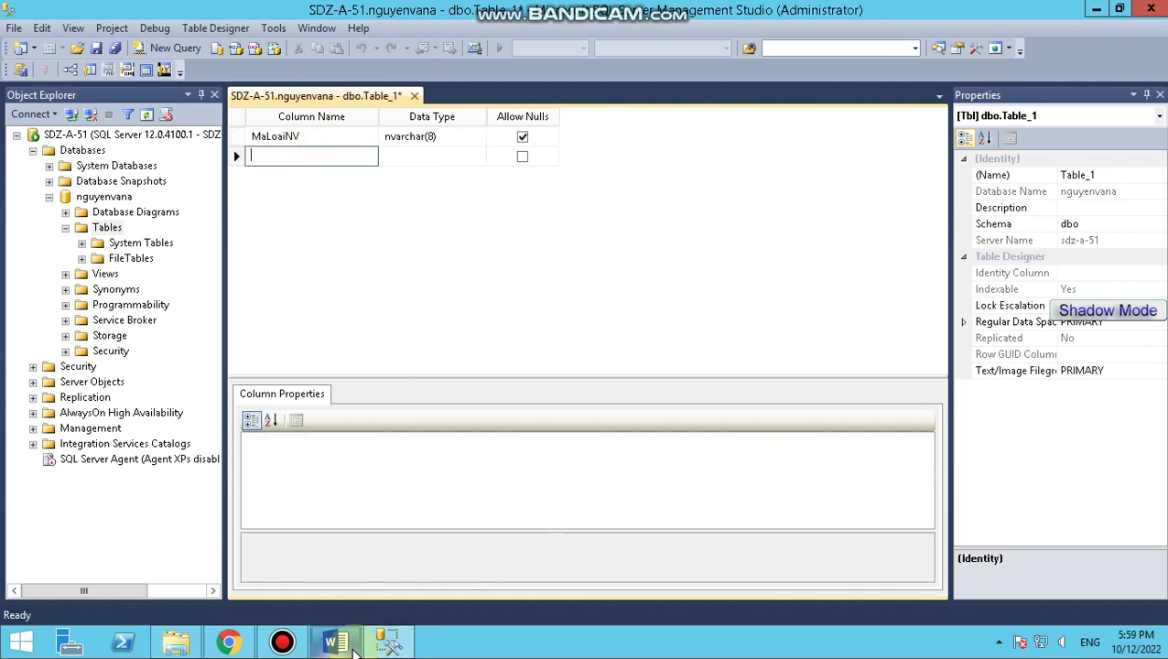
click(353, 643)
click(353, 644)
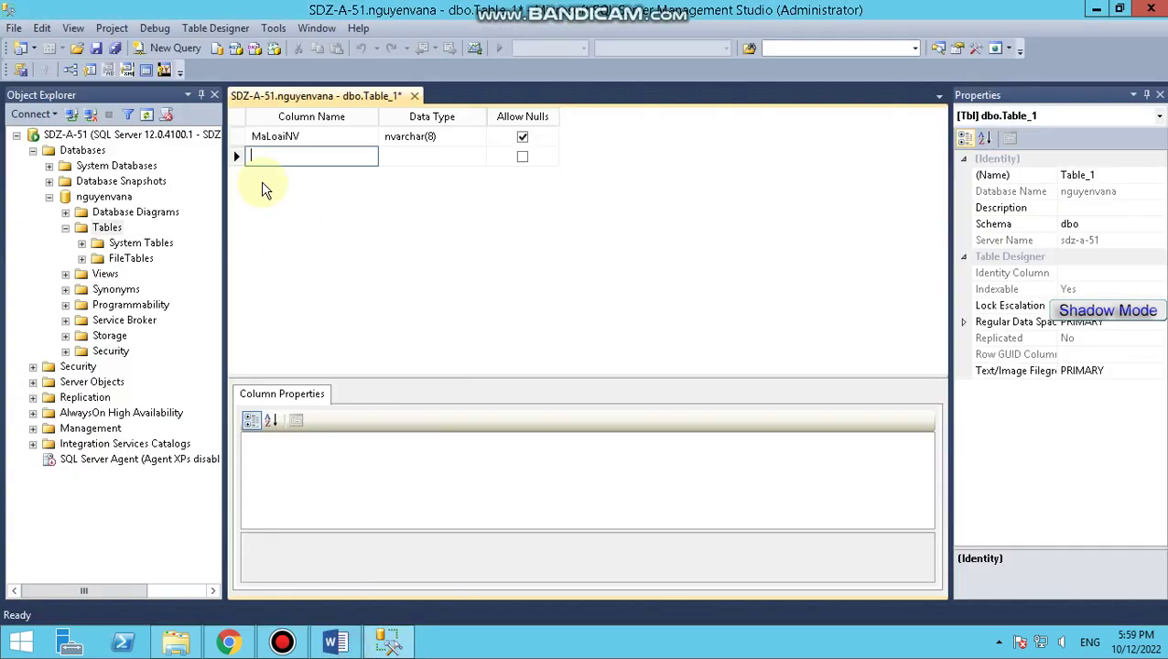
text(ten)
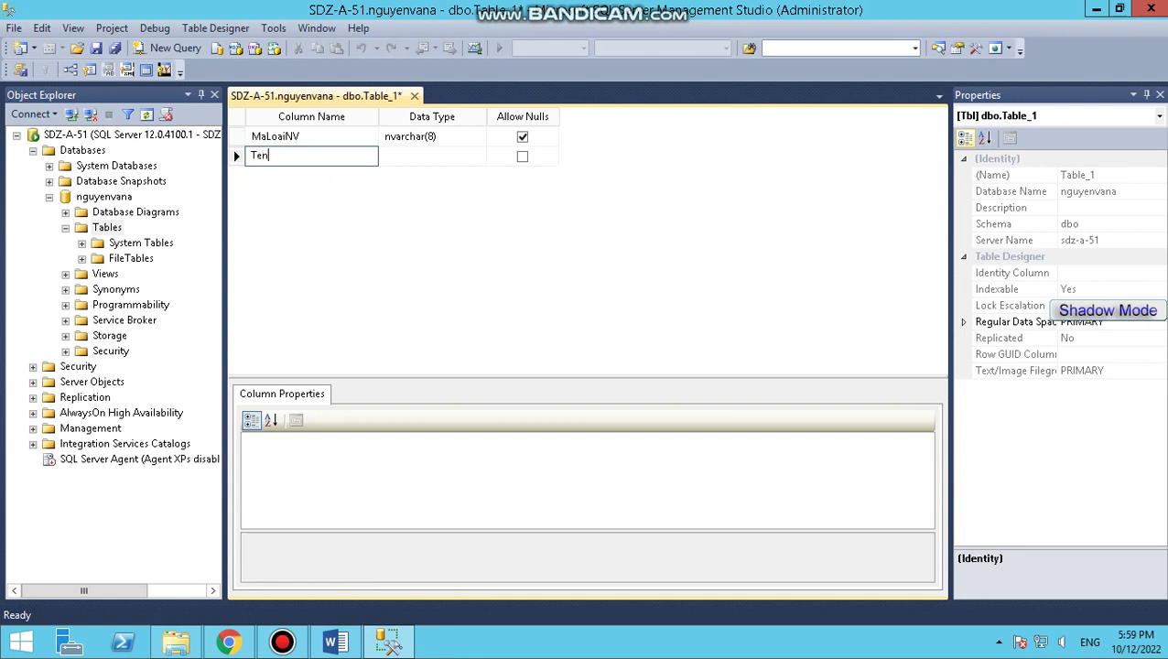
text(LoaiNV)
key(Tab)
text(n)
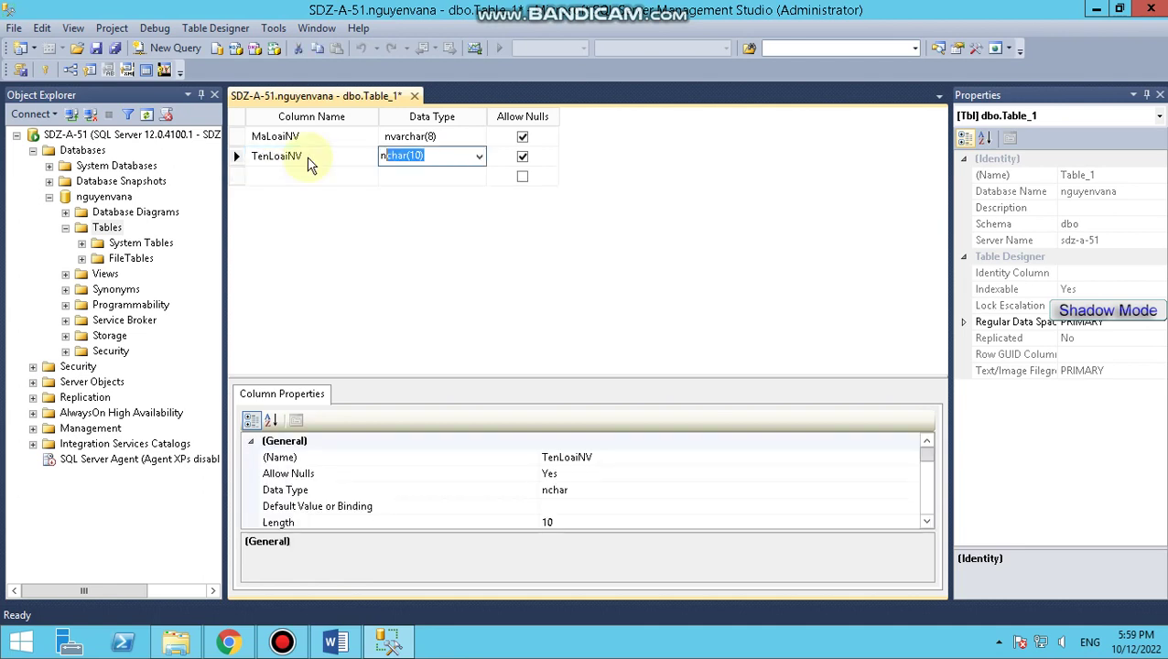
text(var)
key(Left)
key(Delete)
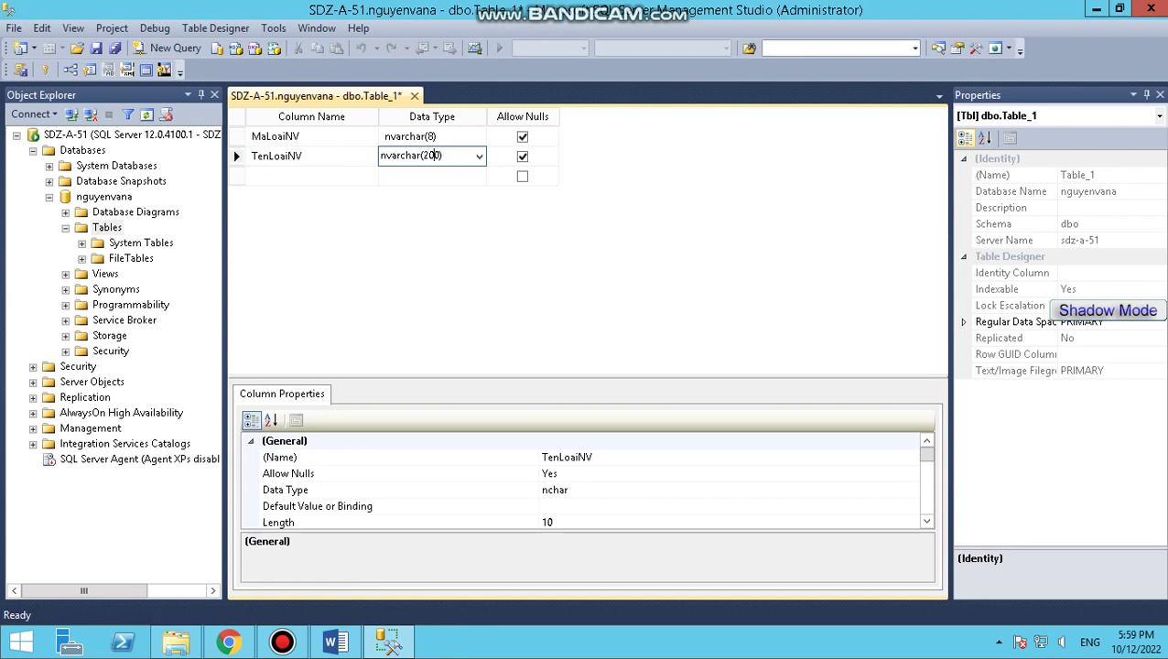
click(236, 136)
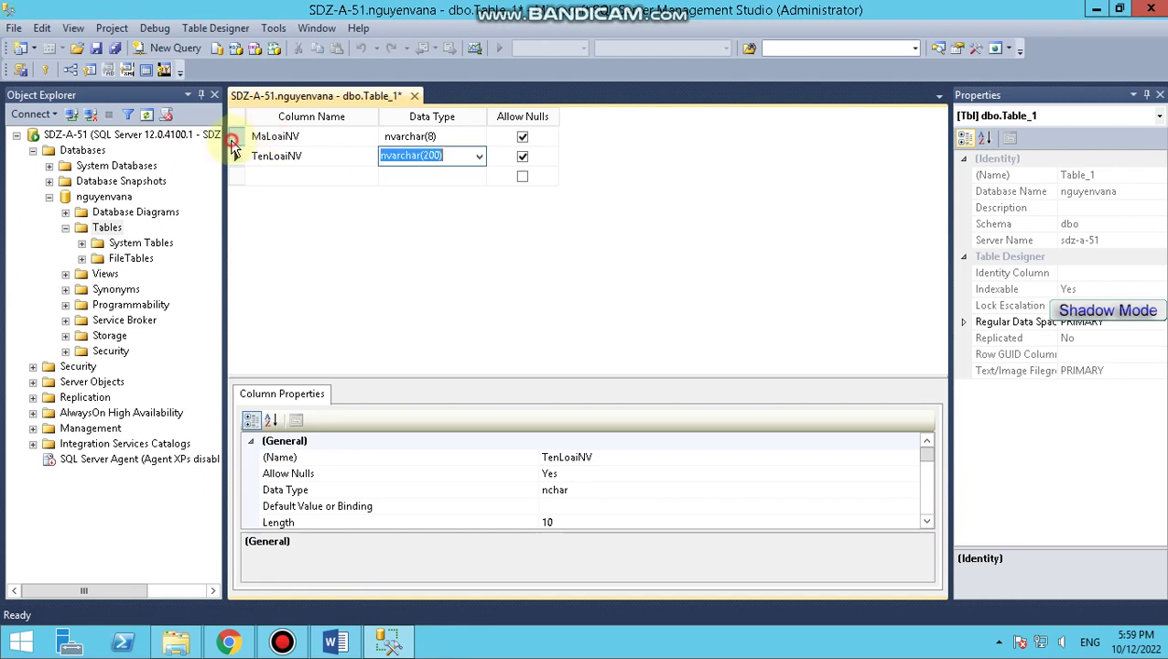
click(44, 71)
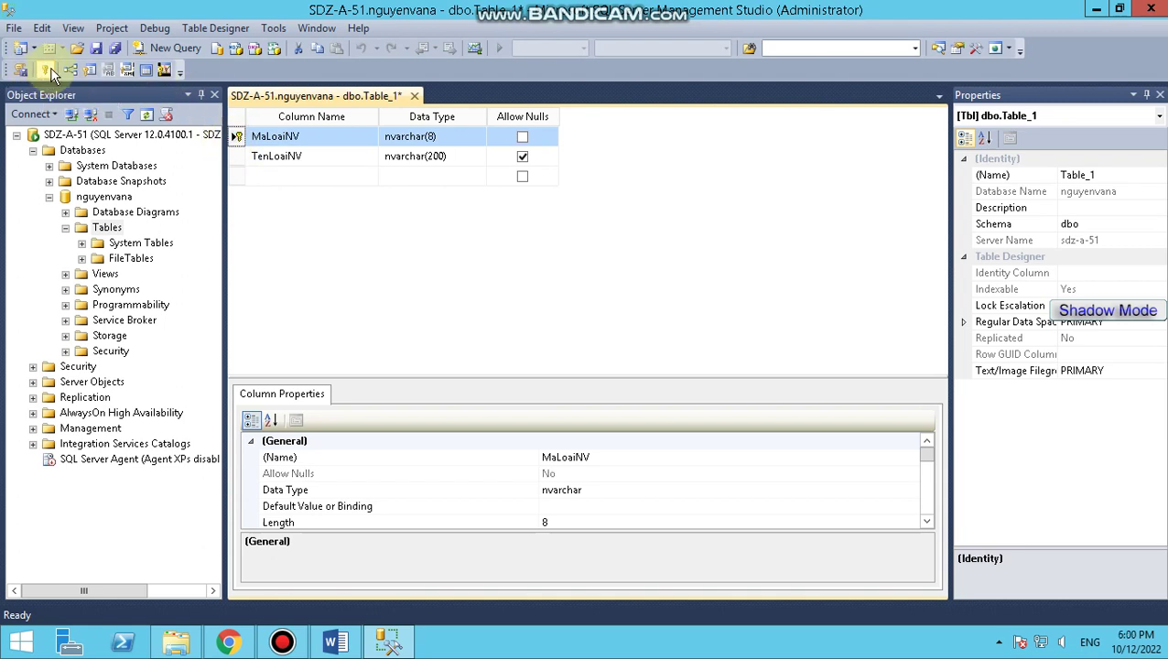
Close the table design, saving it as LOAINHANVIEN, and refresh the nguyenvana database's table list
click(415, 96)
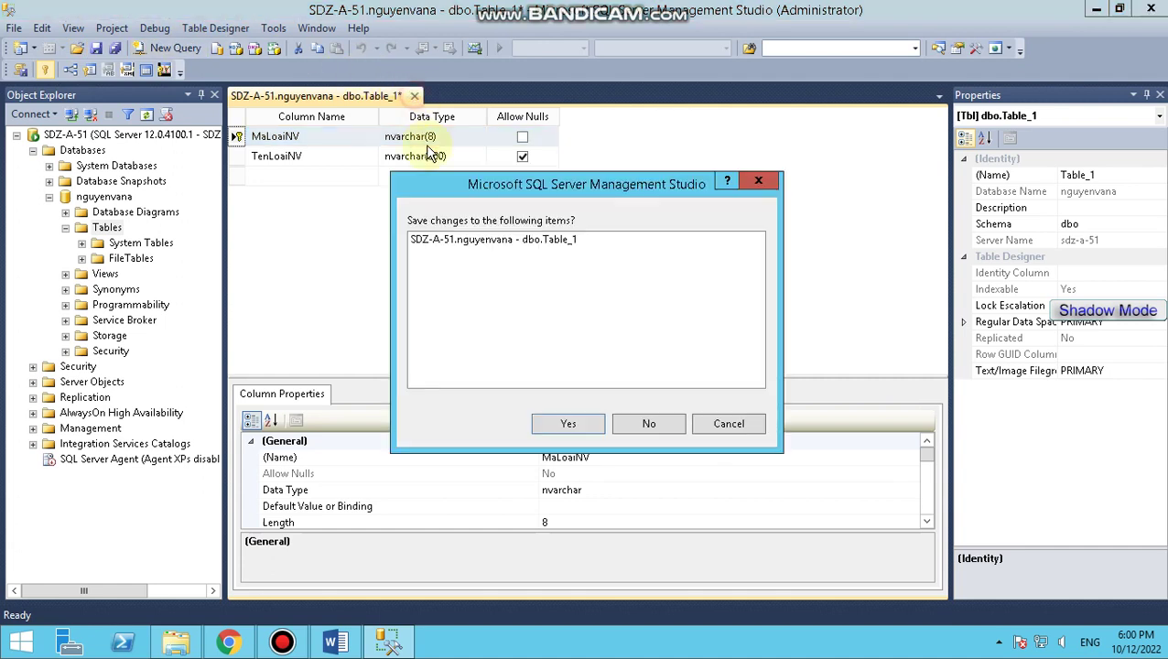
click(565, 423)
text(L)
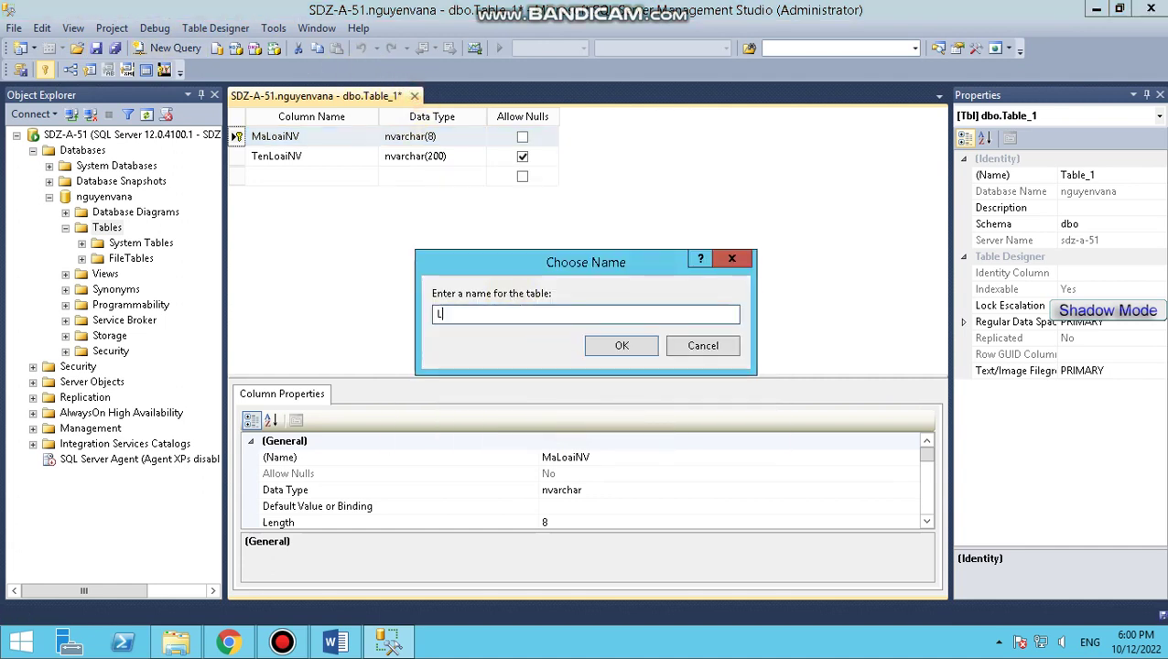
text(OAINHANVIEN)
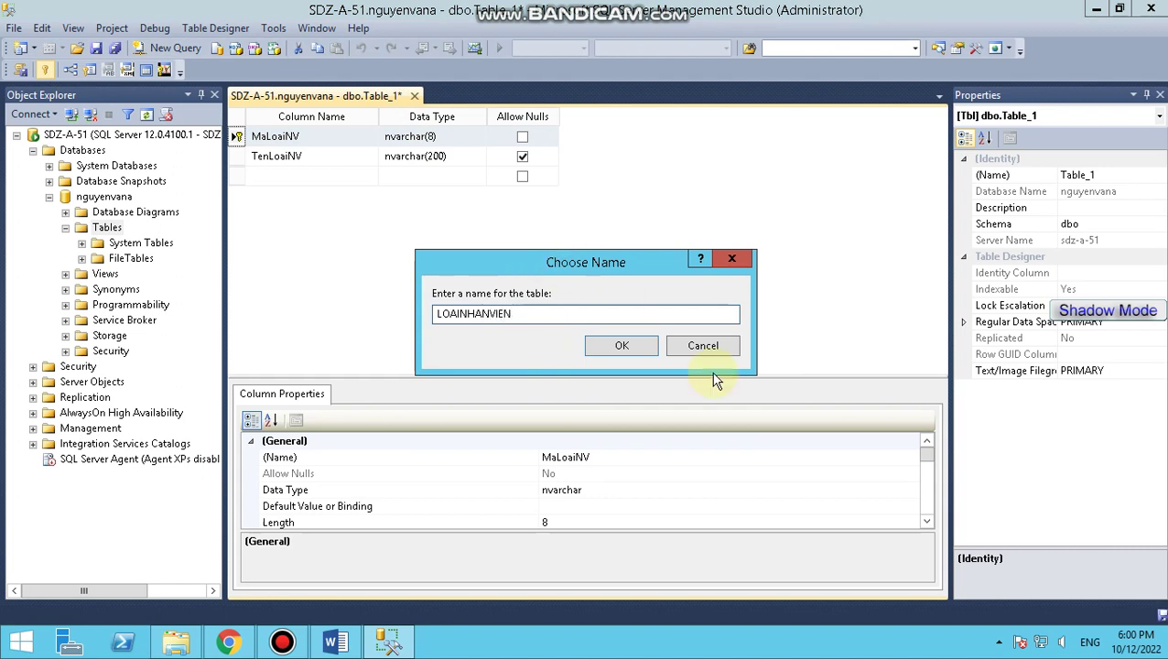
click(623, 347)
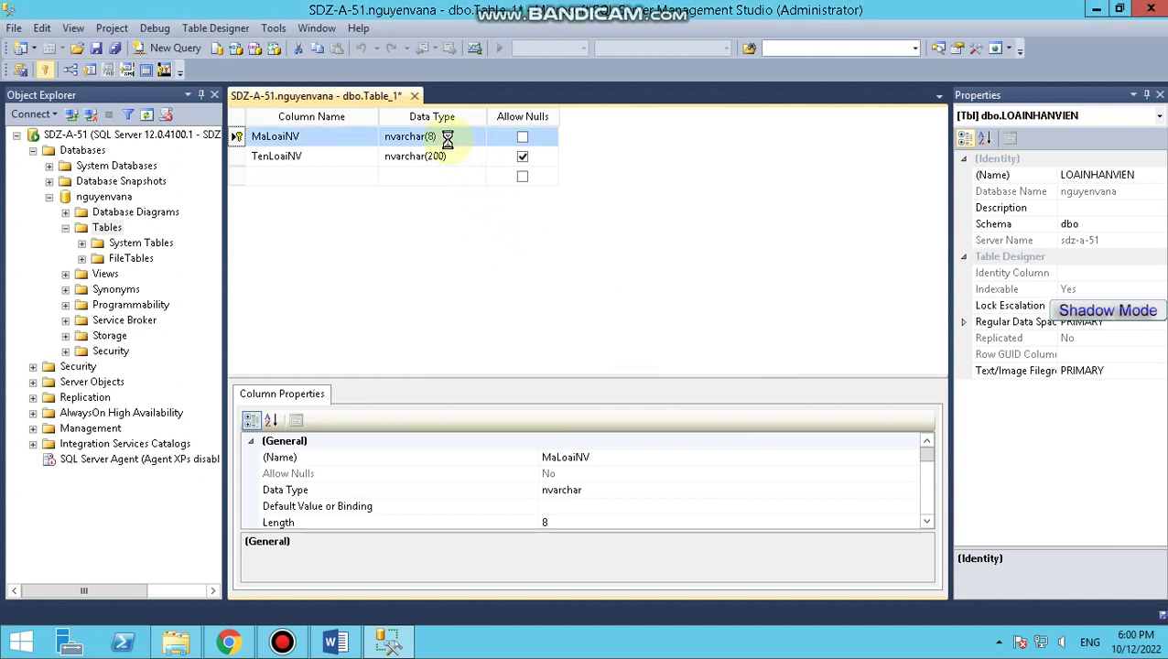
key(ctrl+F4)
right_click(134, 208)
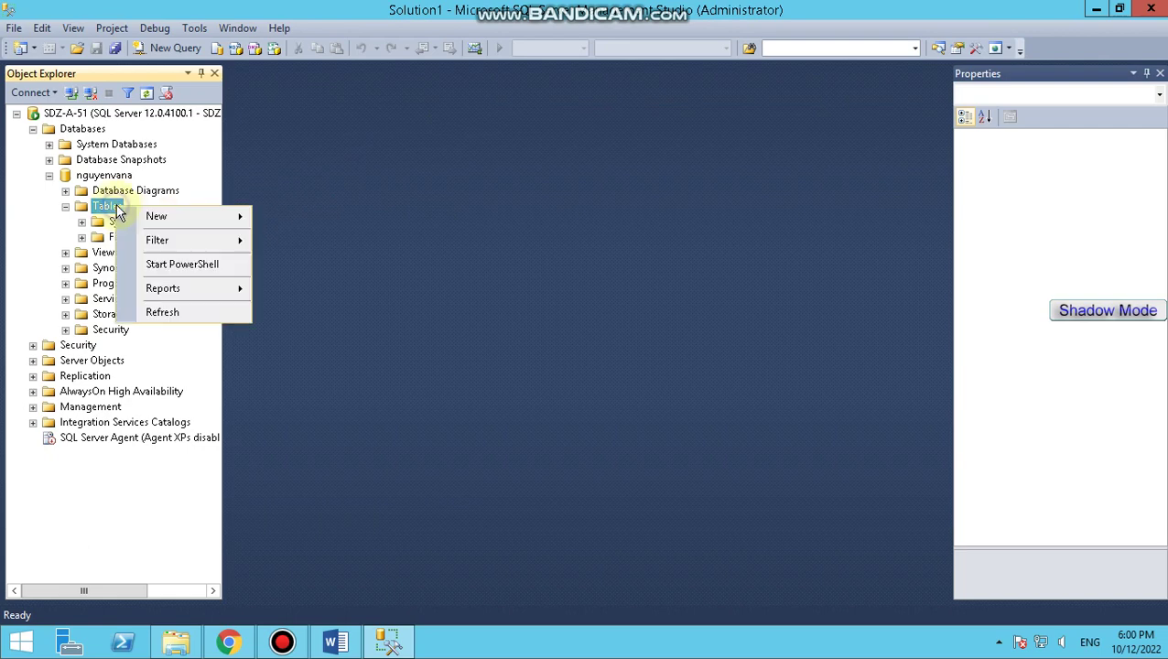
click(168, 309)
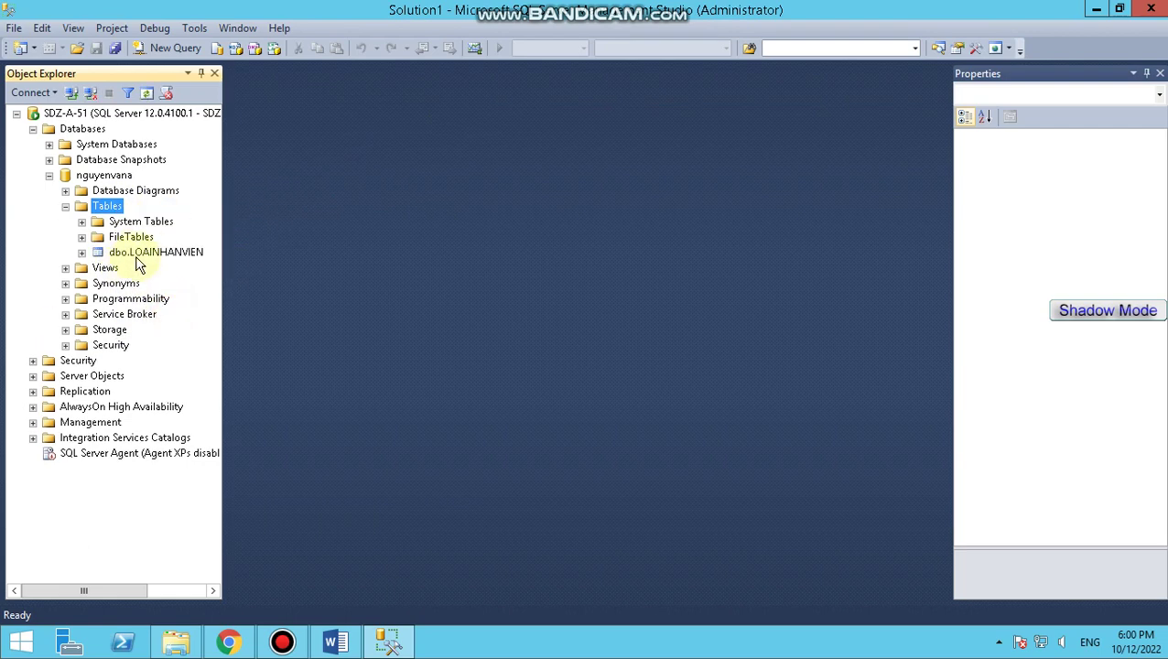
click(145, 255)
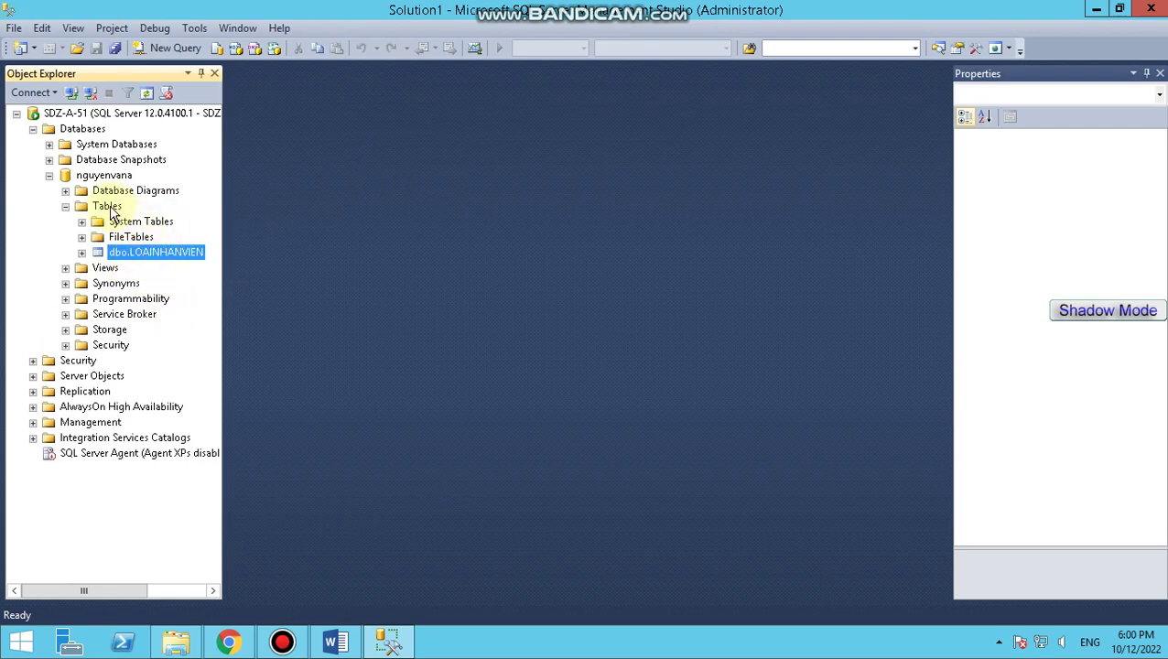
Check the PHONGBAN structure in the Word document, then return to SQL Server Management Studio and start a new table in nguyenvana
click(335, 642)
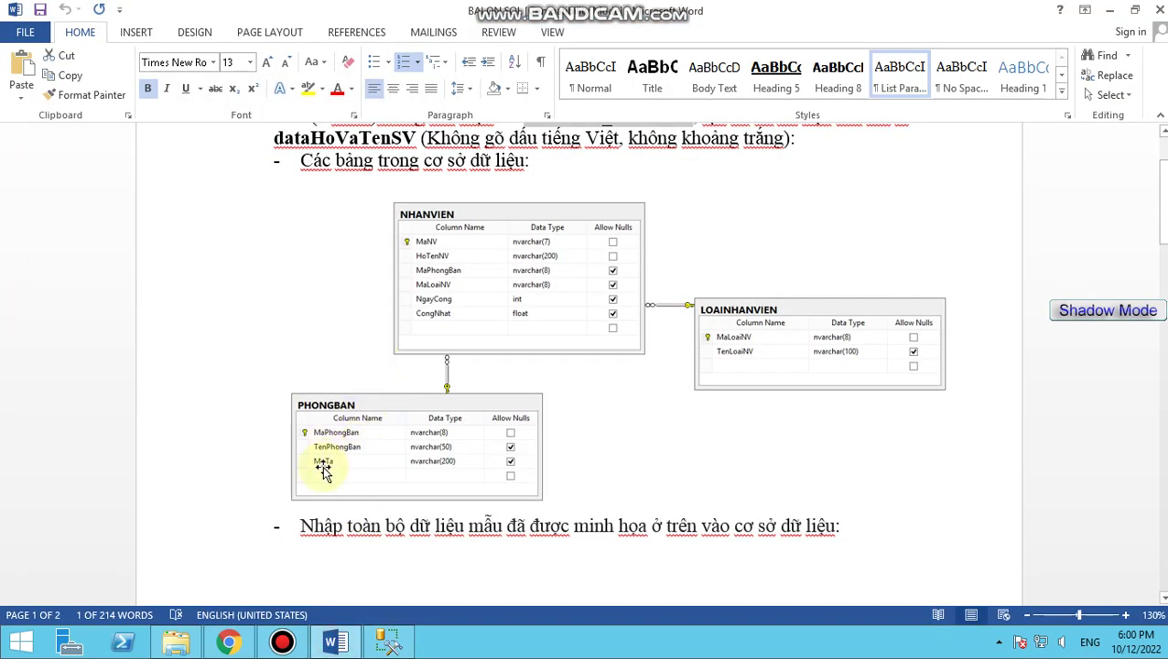
click(385, 641)
click(108, 206)
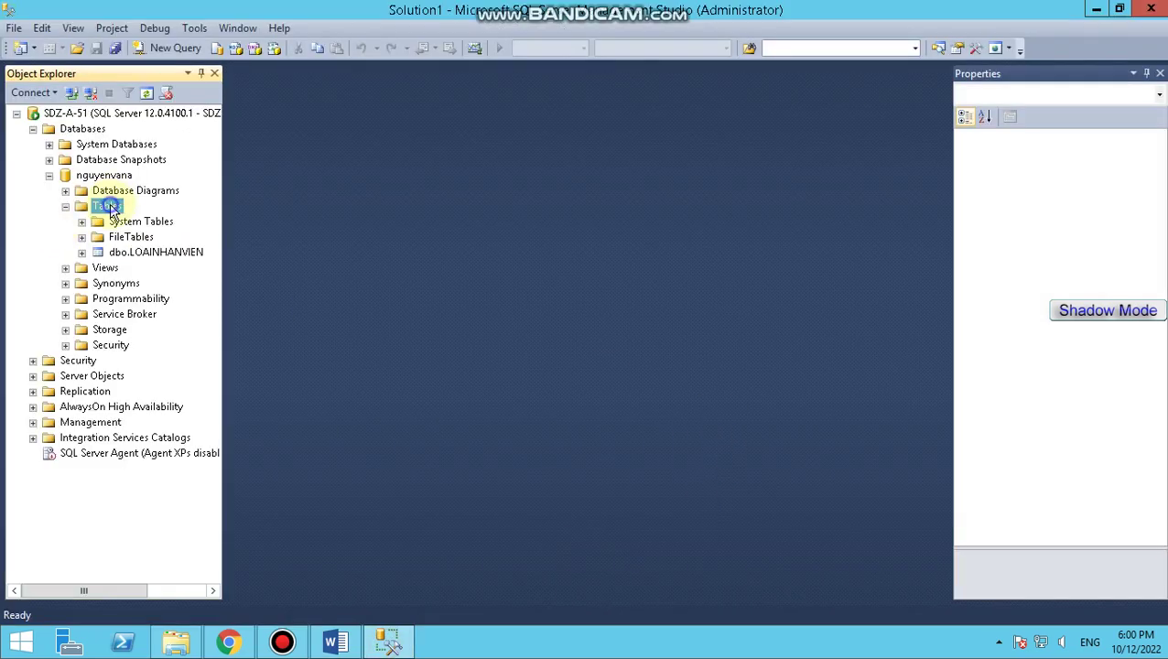
right_click(108, 206)
mouse_move(160, 215)
click(286, 220)
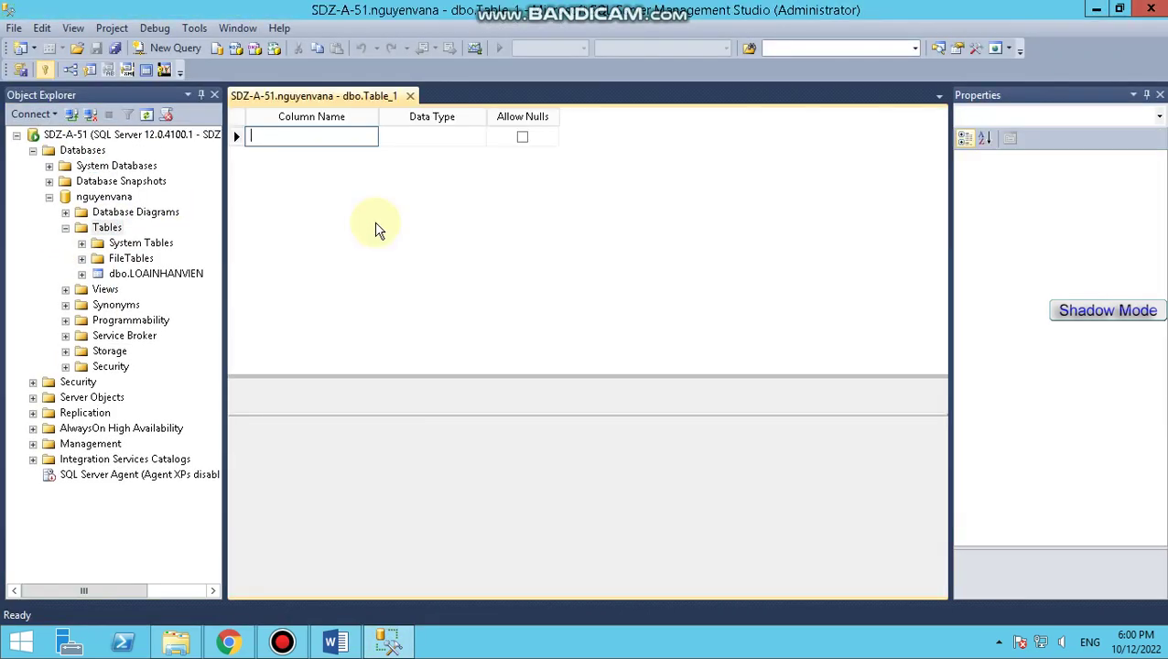
Define the new table's first column as MaPhongBan with data type nvarchar(8)
text(mA)
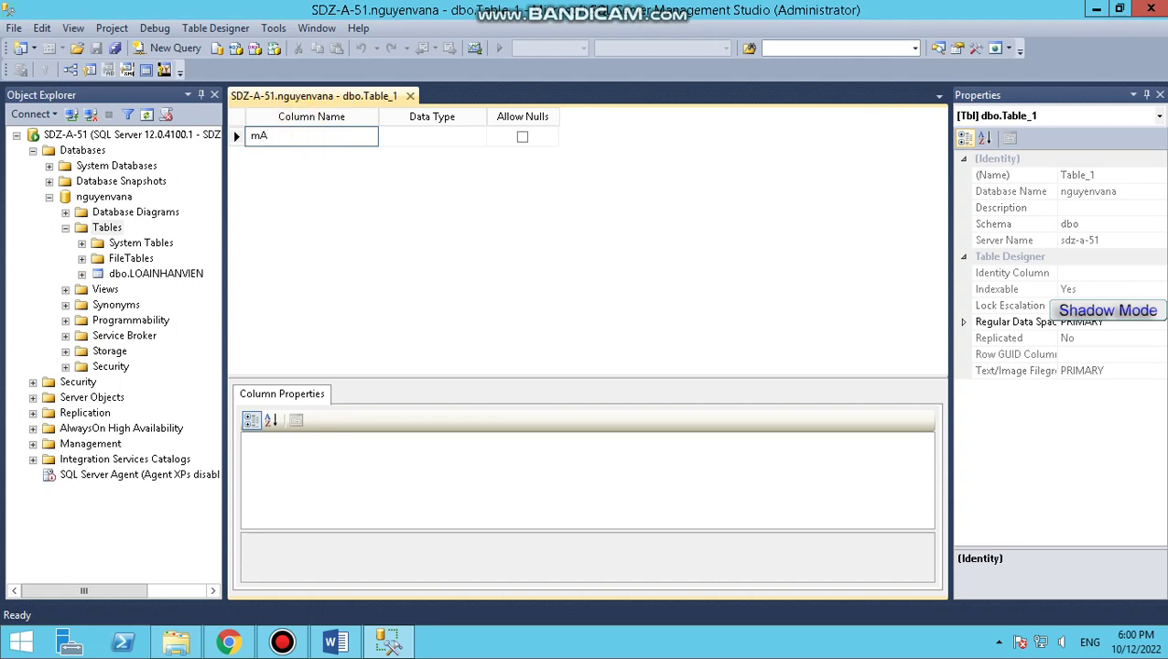
key(BackSpace)
key(BackSpace)
text(Ma)
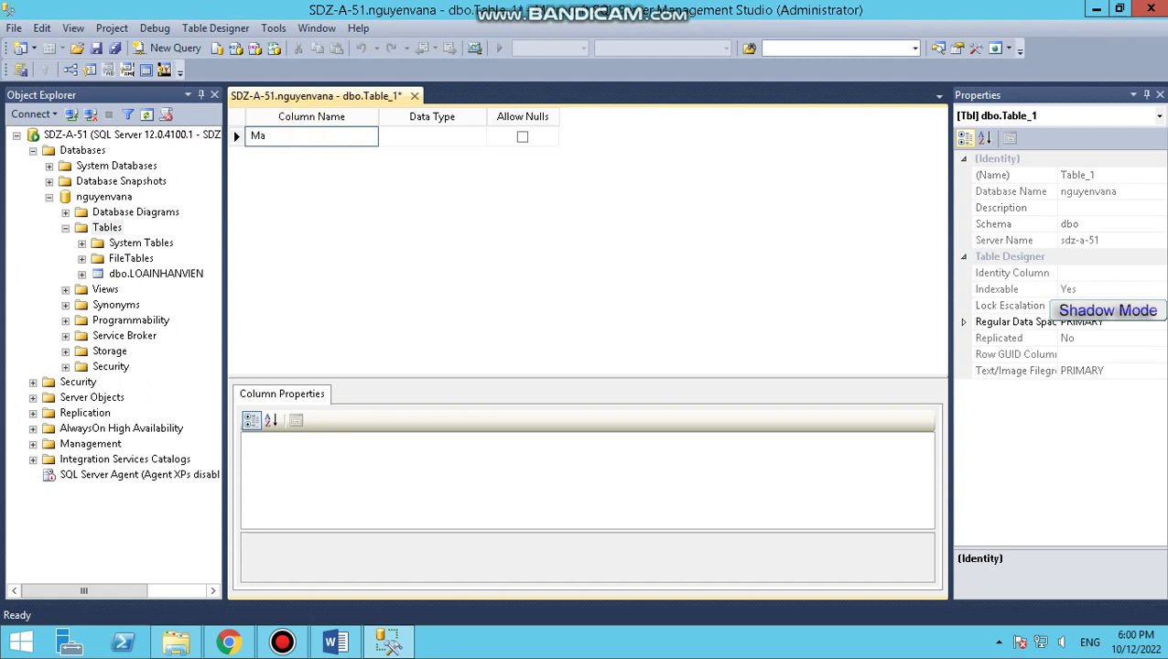
text(PhongBan)
key(Tab)
text(m)
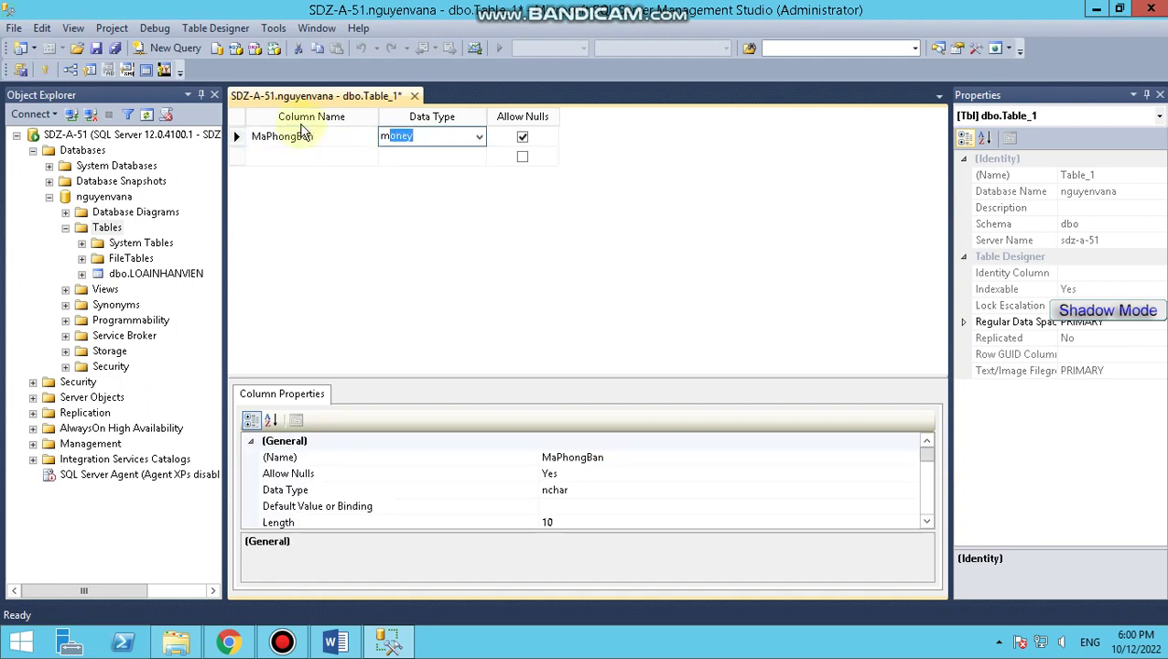
key(BackSpace)
key(BackSpace)
text(nava)
text(rchar(8)
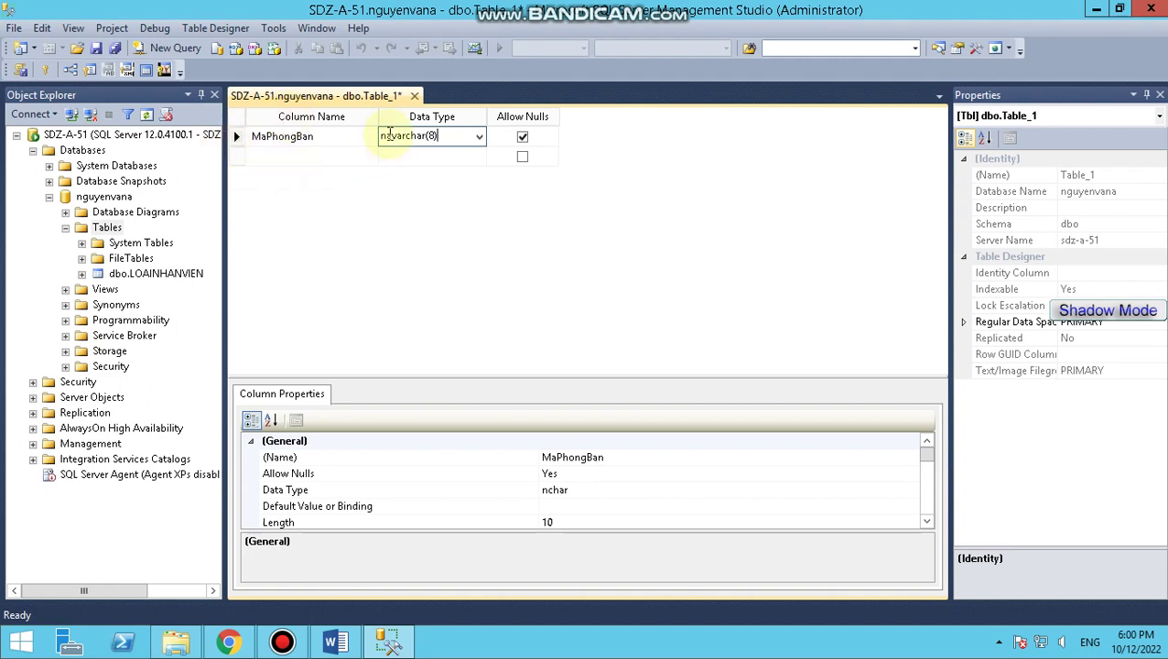
click(383, 136)
key(Delete)
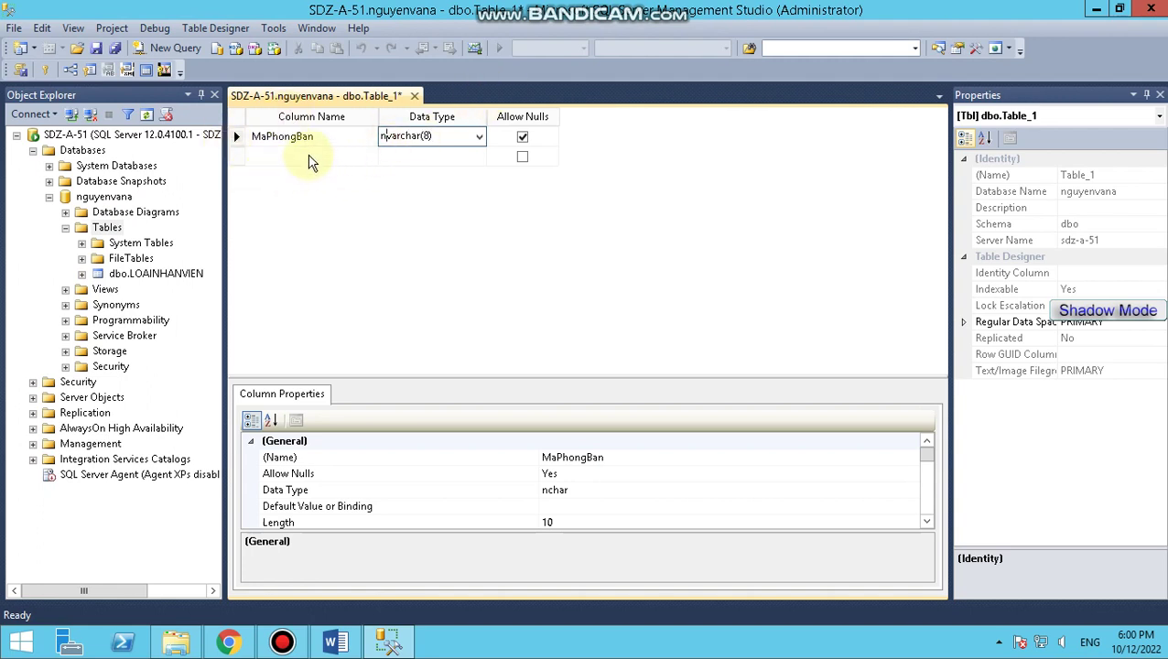
Add a second column TenPhongBan with data type nvarchar(50)
click(309, 156)
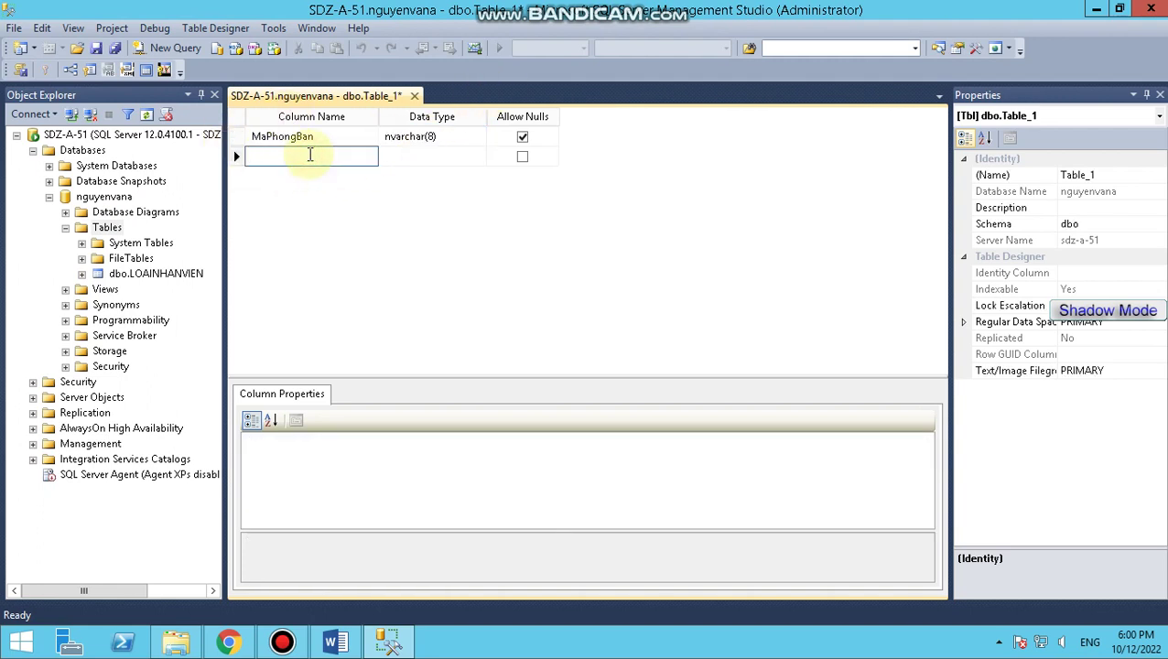
text(Te)
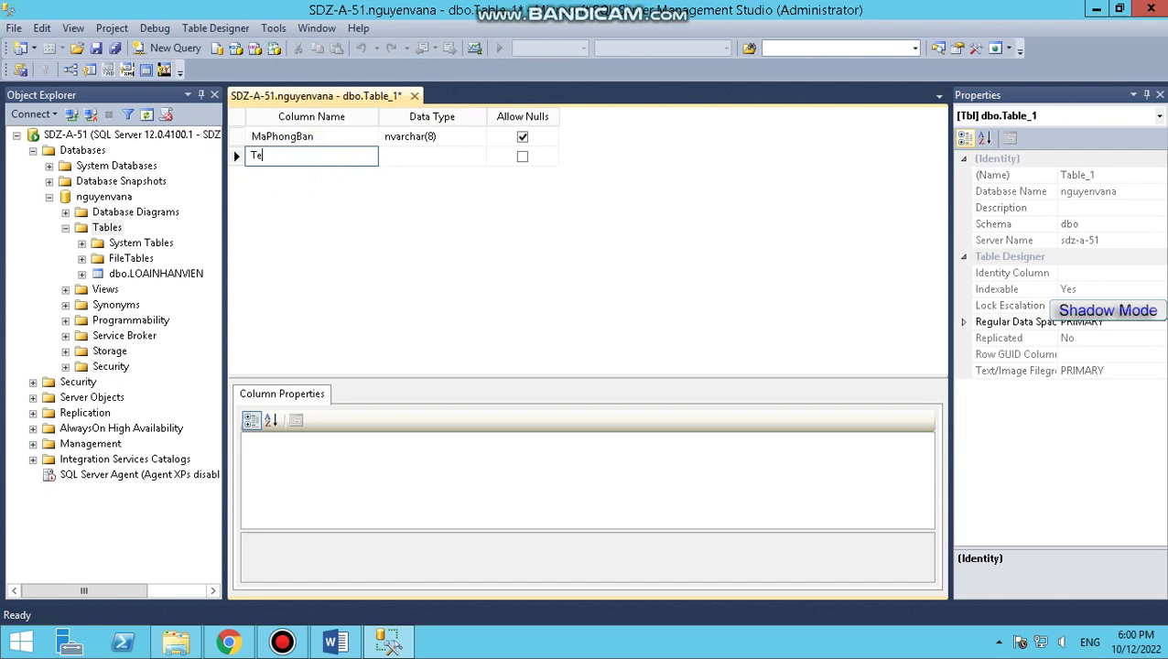
text(nPhongP)
text(hg)
key(BackSpace)
key(BackSpace)
key(BackSpace)
text(Ban)
key(Tab)
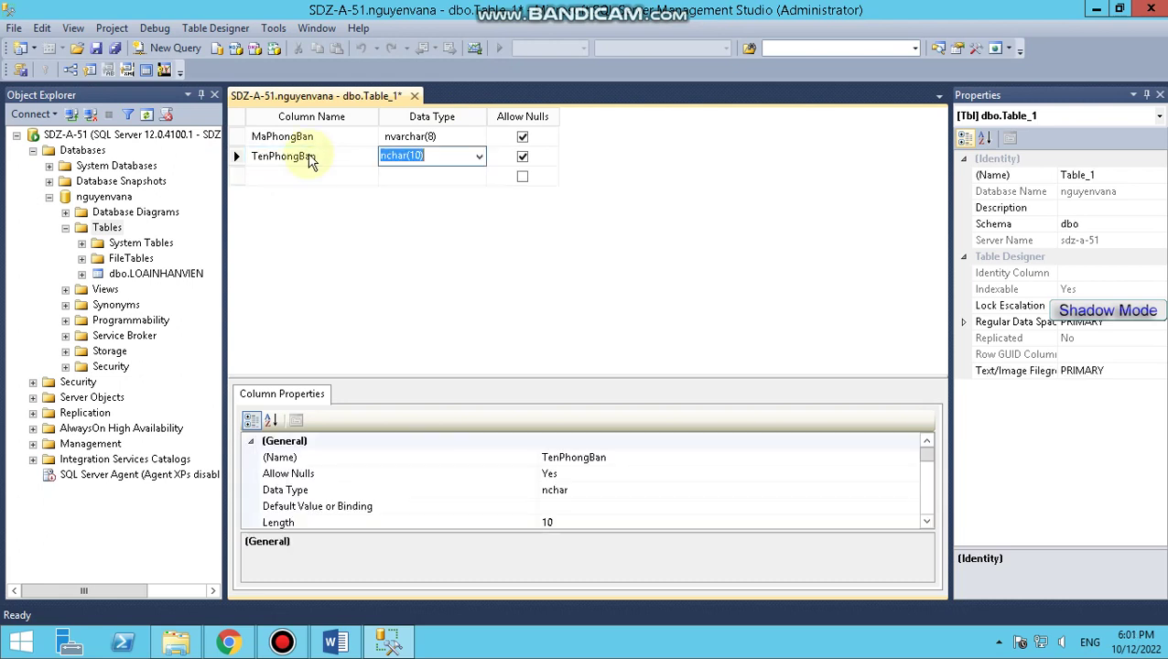
text(nvarchar(50))
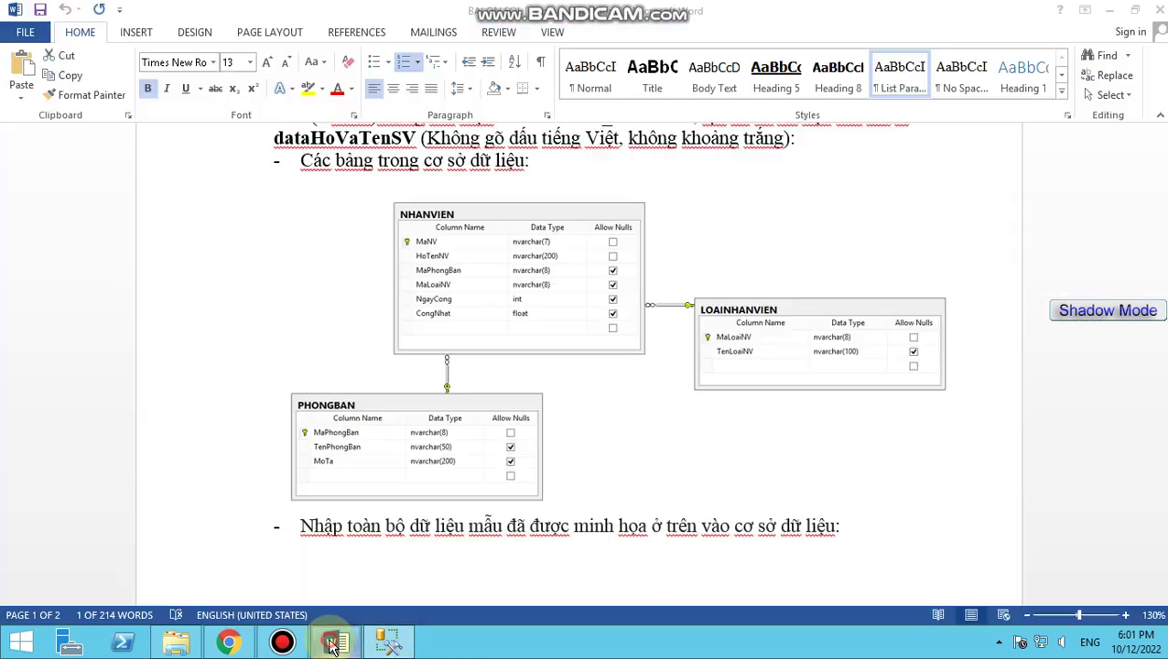
Add a third column MoTa with data type nvarchar(200) and make MaPhongBan the primary key
click(335, 643)
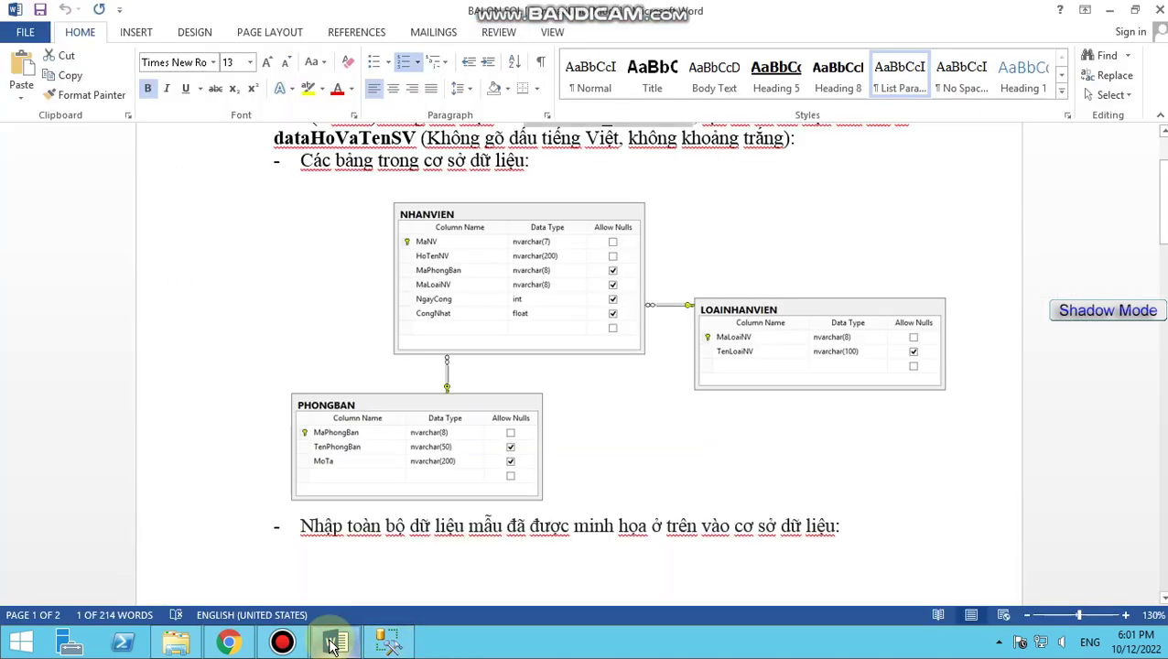
click(333, 644)
click(282, 176)
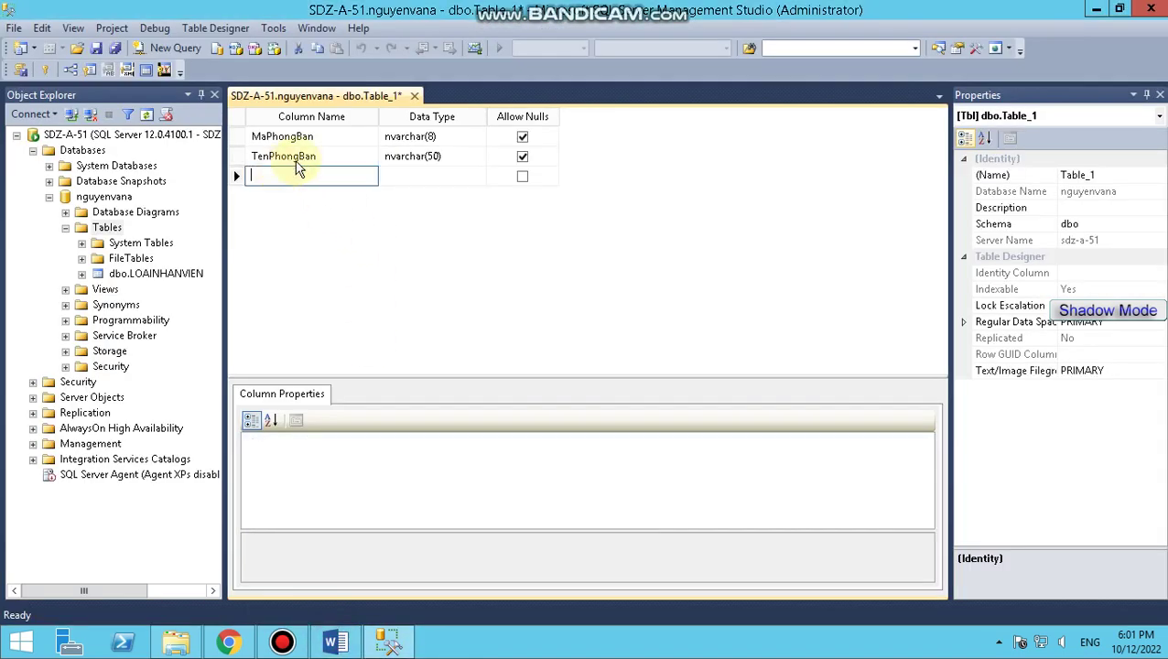
text(MoT)
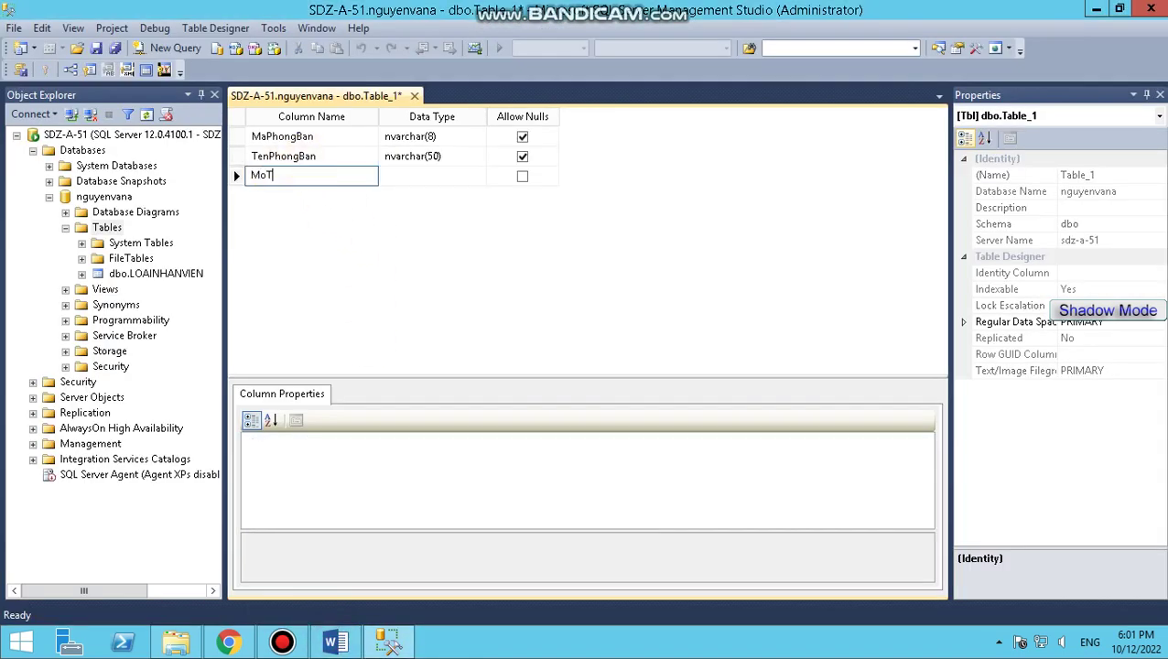
text(a)
key(Tab)
text(n)
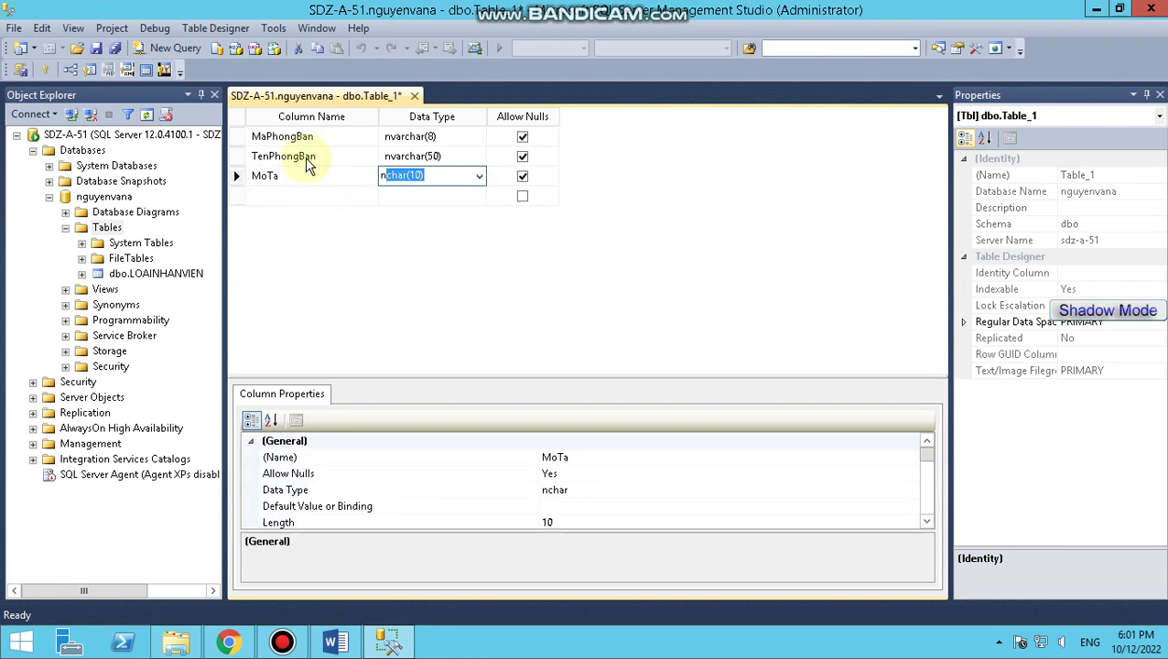
text(va)
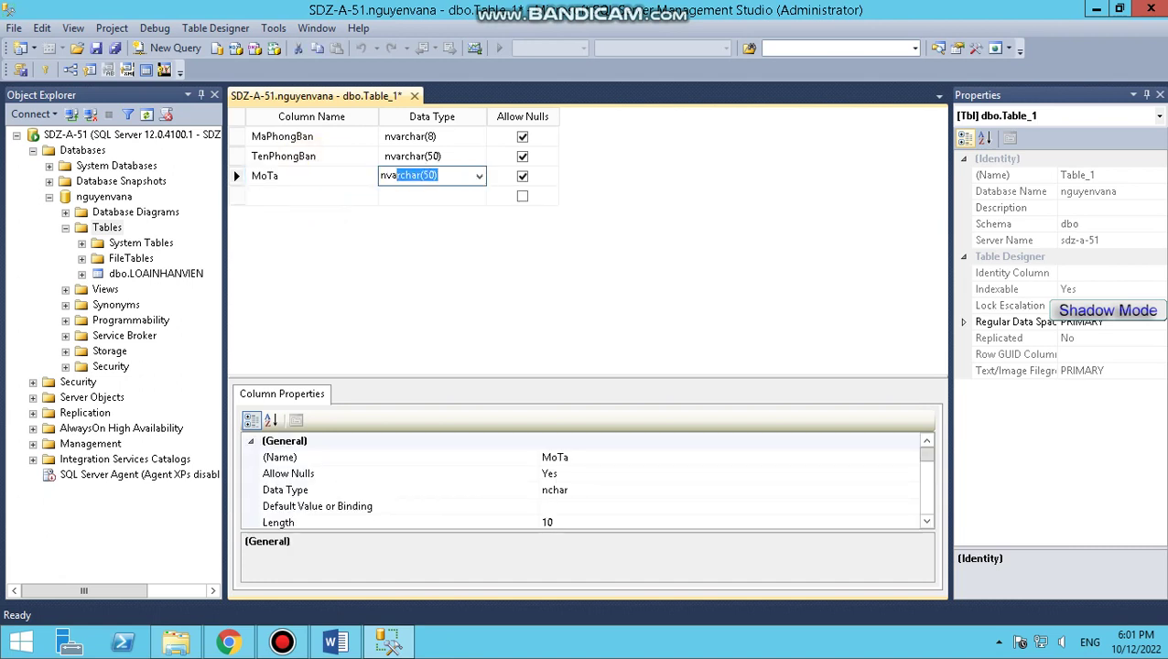
text(rchar()
key(BackSpace)
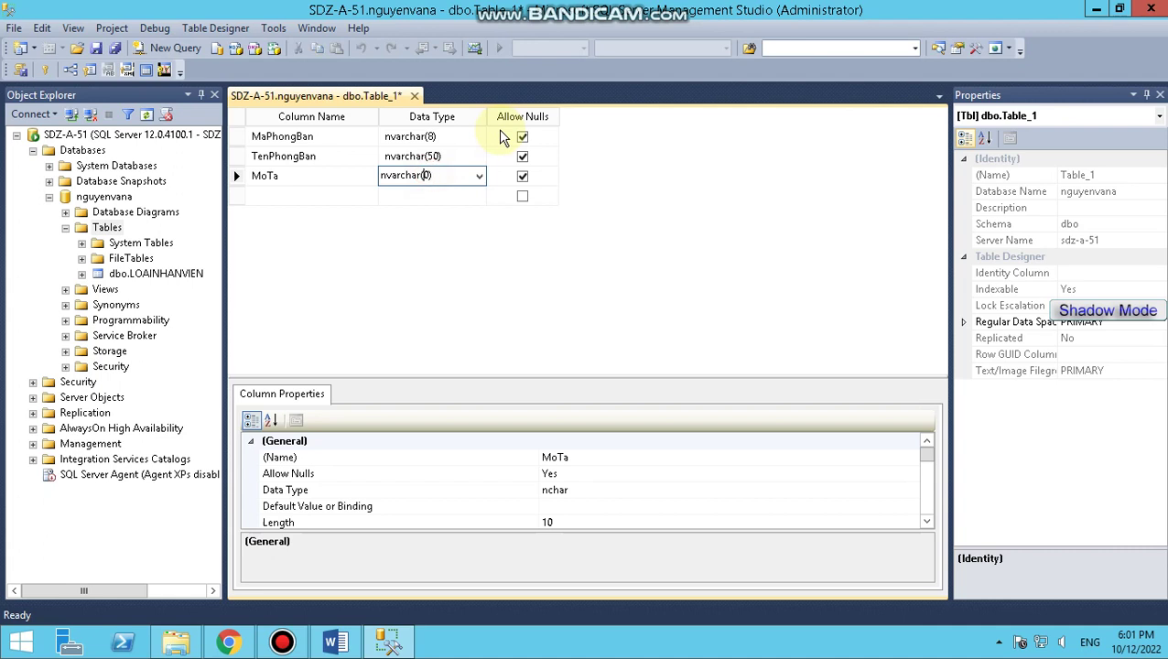
text(20)
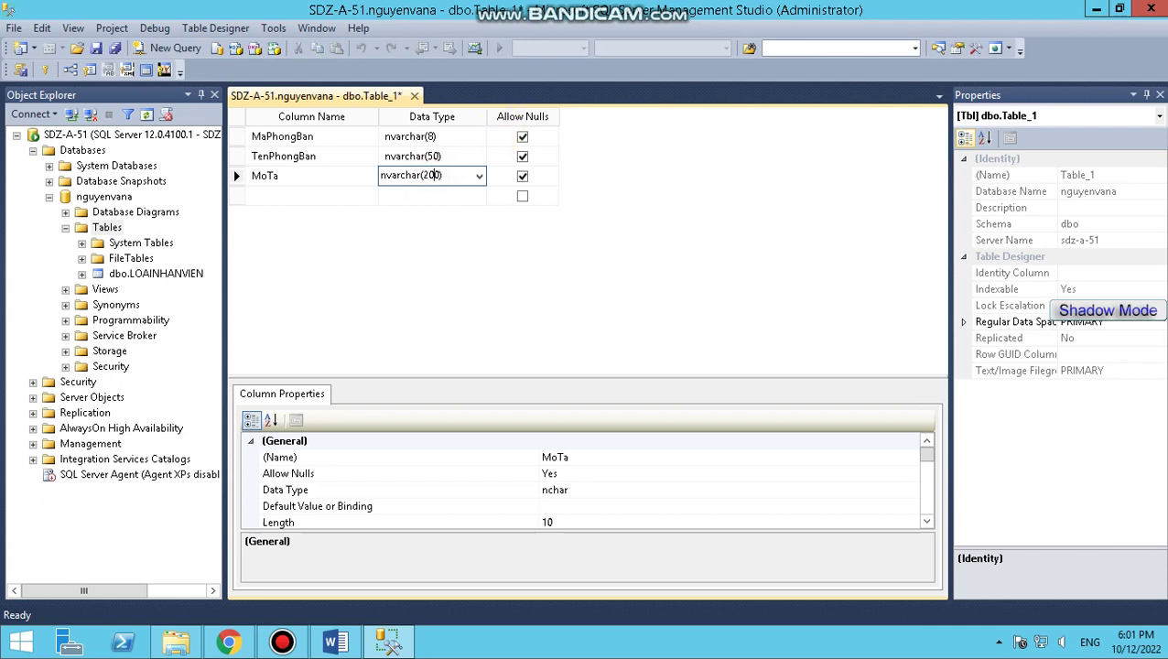
click(236, 138)
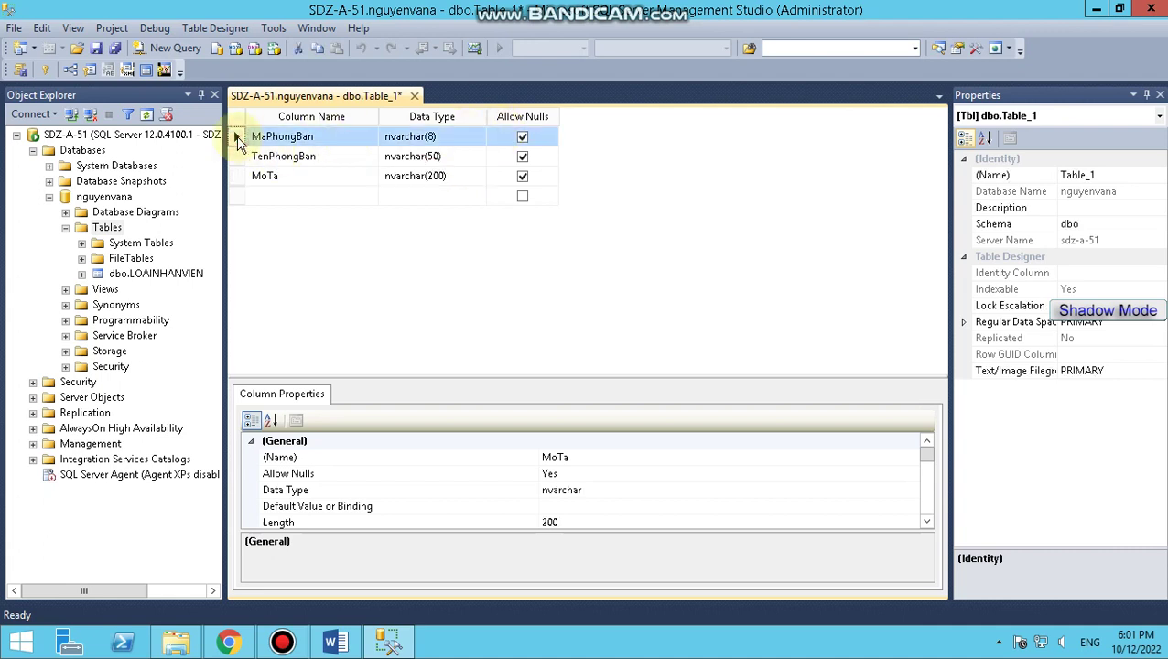
click(50, 68)
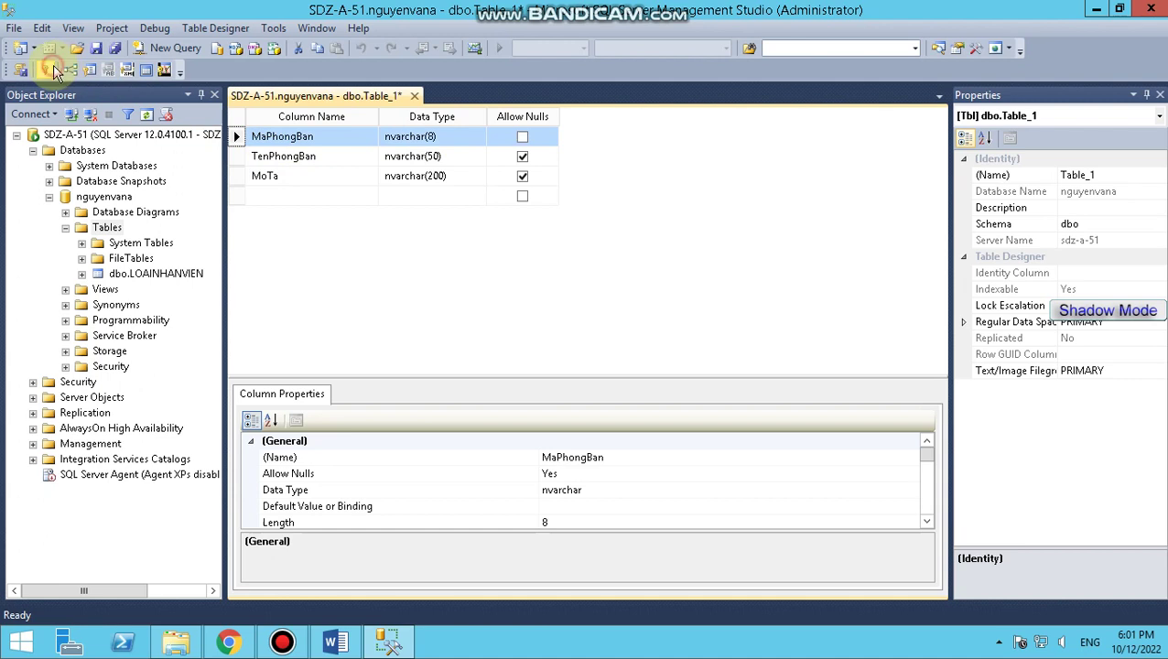
Close the table design, saving it as PHONGBAN, and refresh the list of tables
click(415, 96)
click(570, 425)
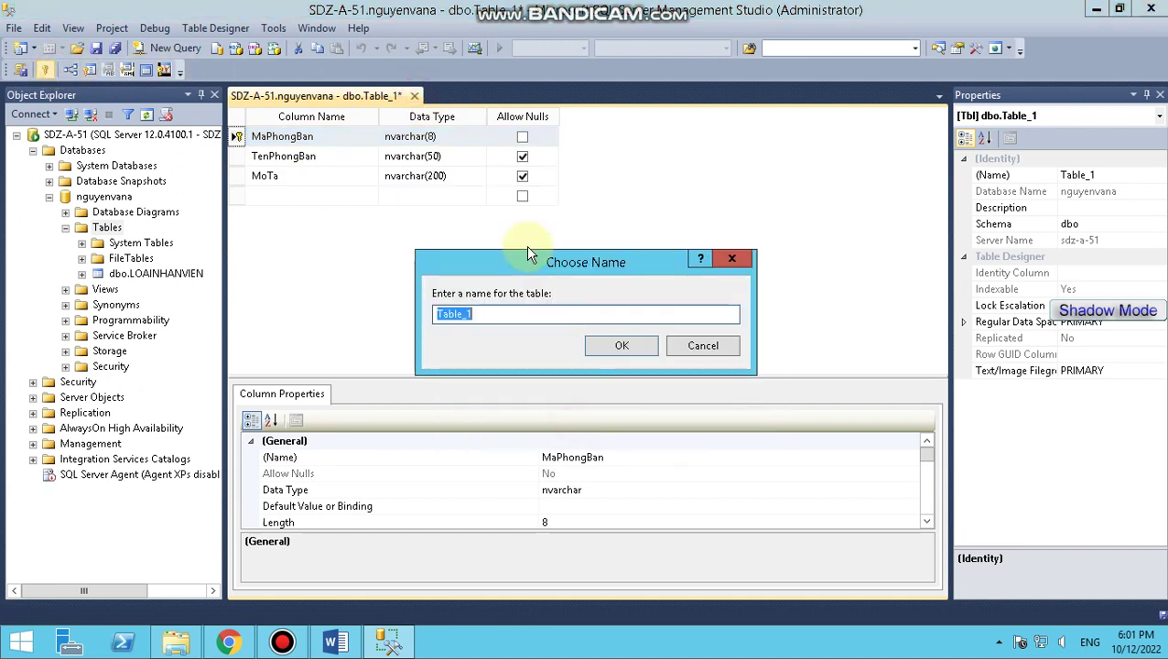
text(PHONGBAN)
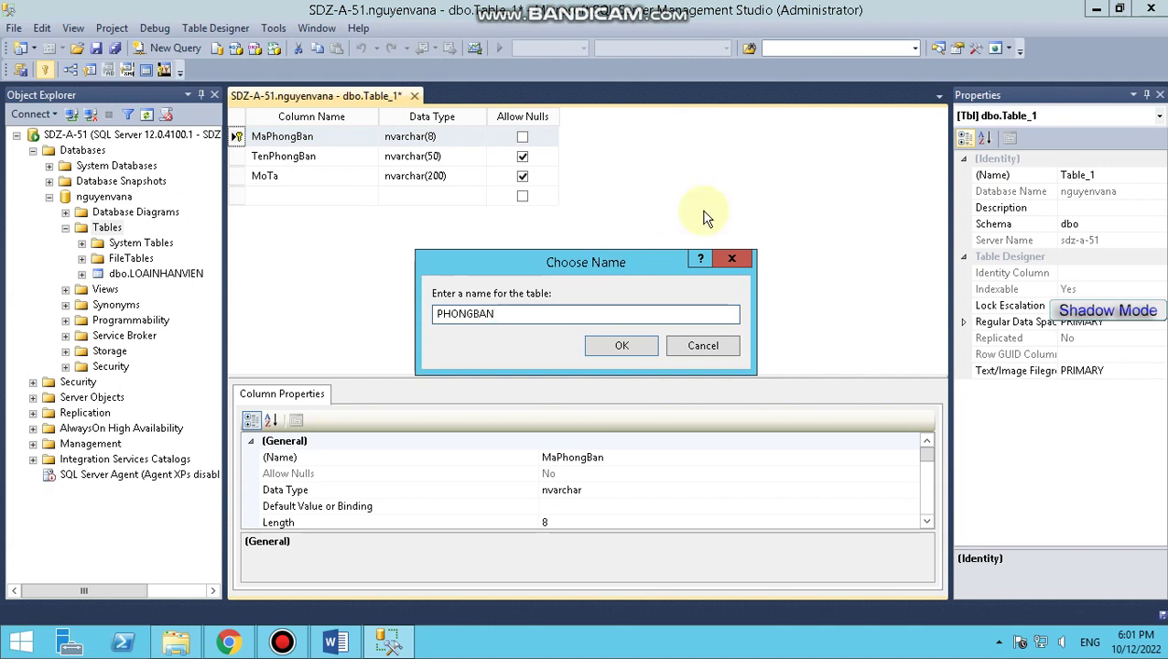
click(618, 352)
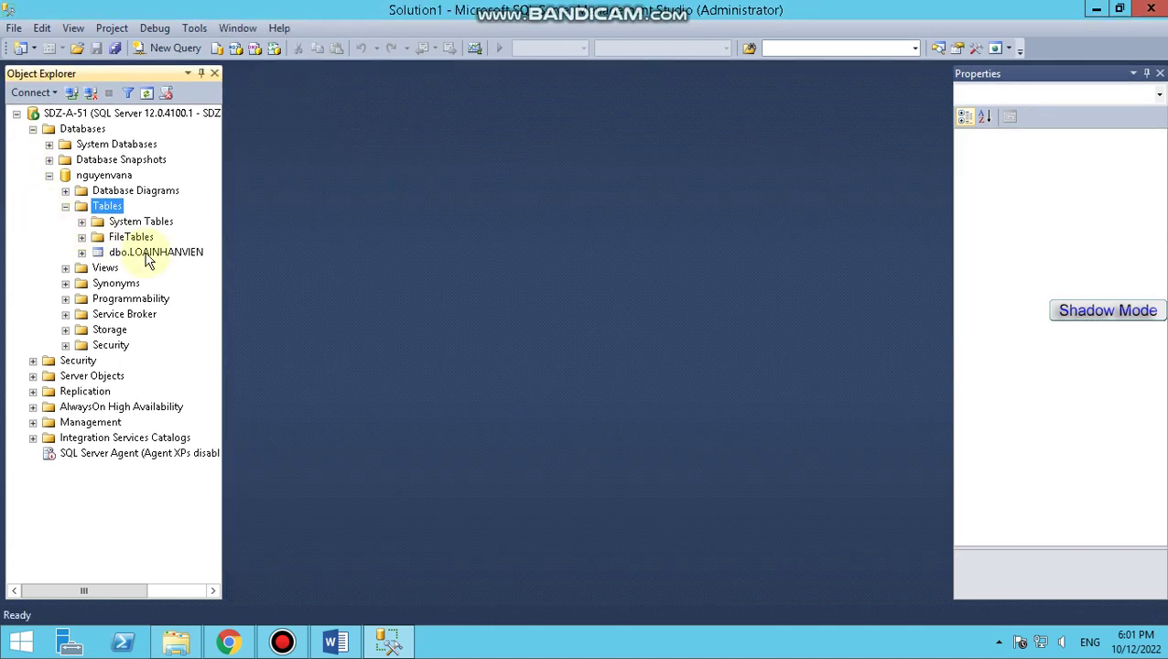
right_click(111, 208)
click(174, 313)
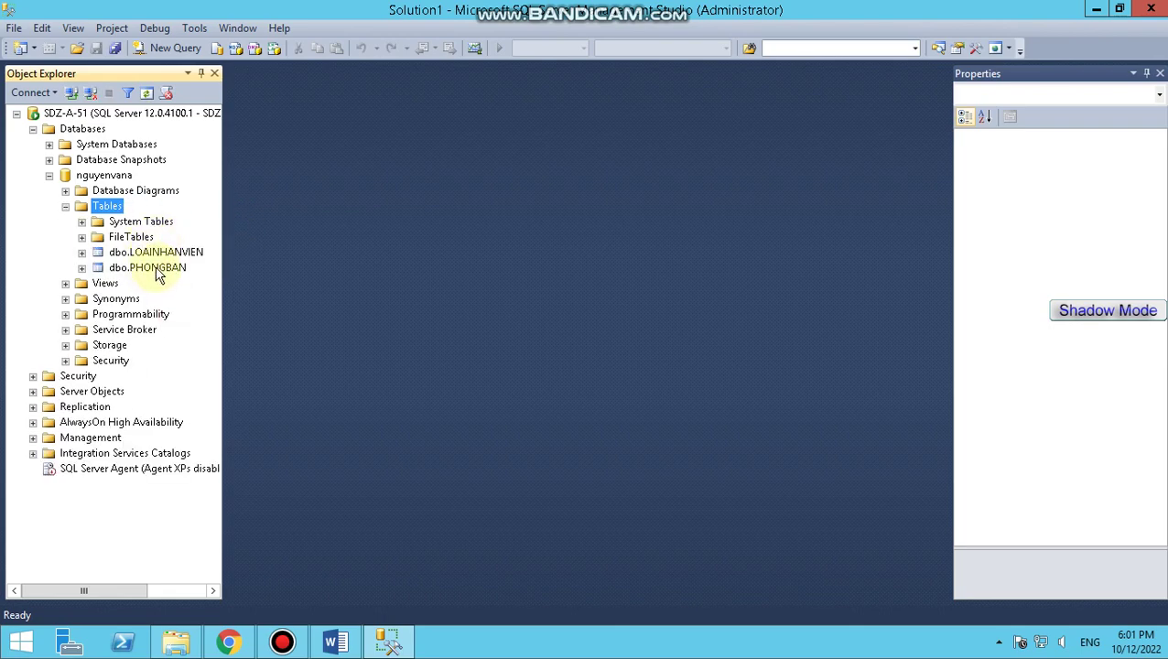
Check the NHANVIEN table diagram in the Word assignment, and start a new table in the nguyenvana database in SQL Server Management Studio
click(346, 646)
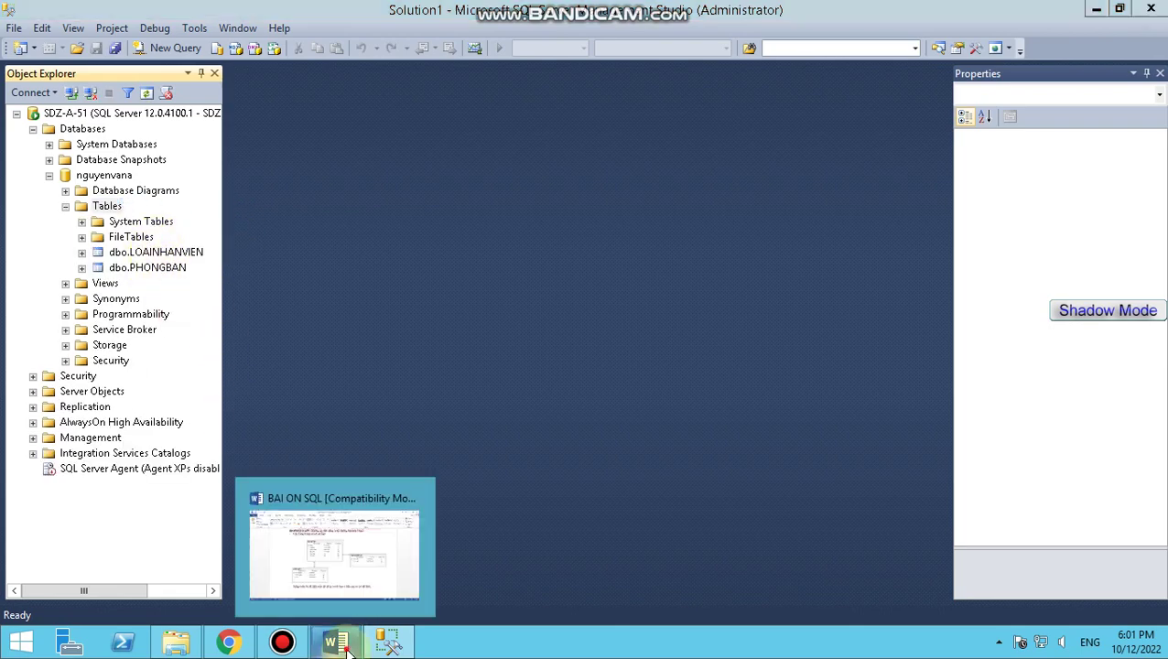
click(346, 646)
click(282, 647)
click(282, 647)
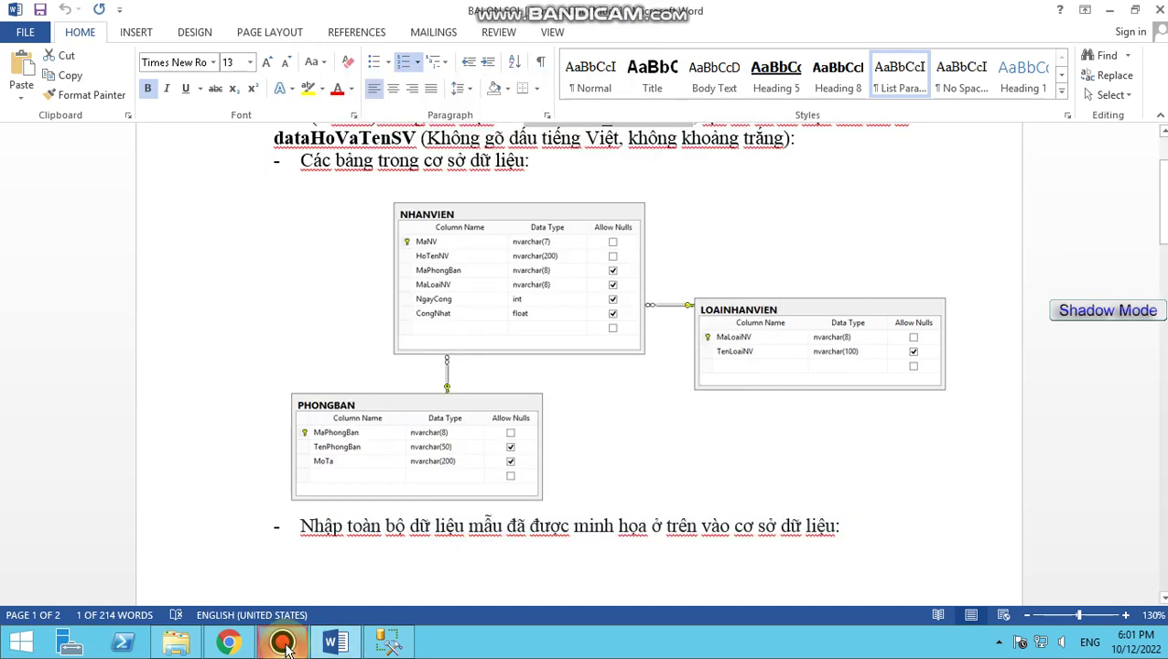
scroll(292, 284, up, 2)
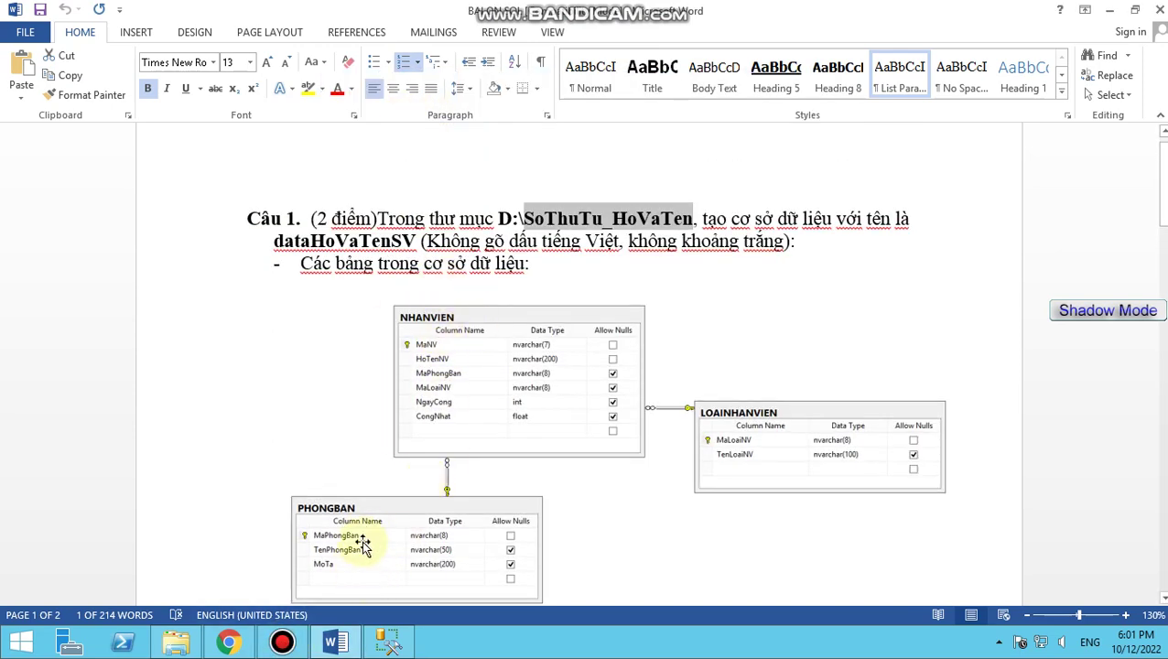
click(336, 643)
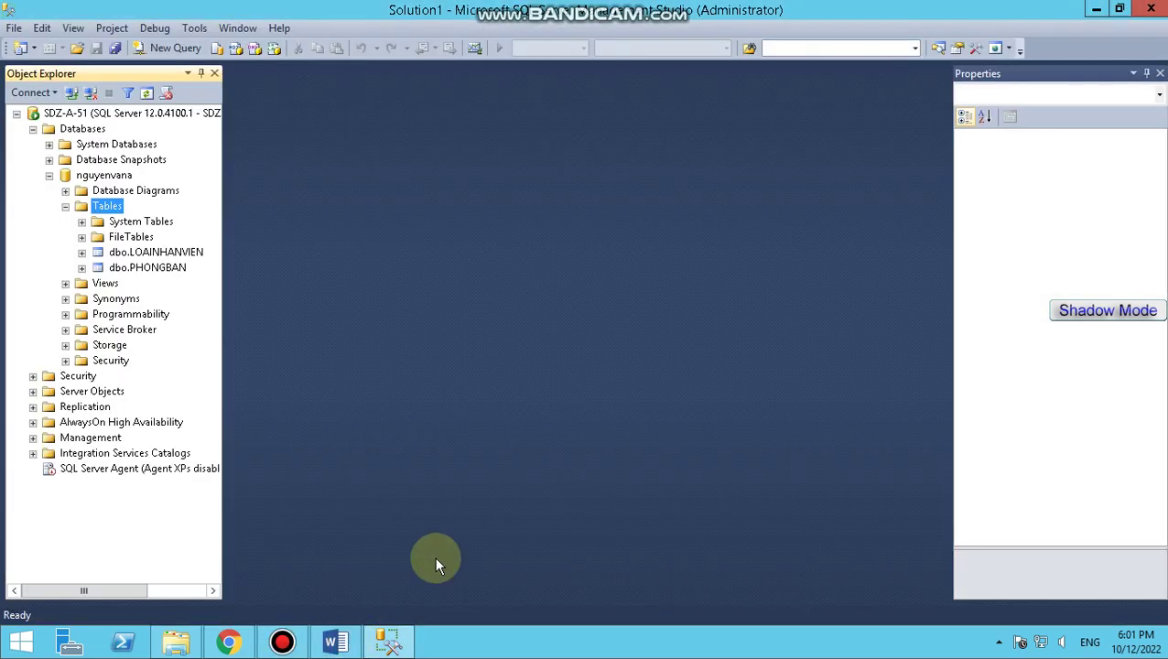
right_click(108, 210)
mouse_move(214, 225)
click(314, 229)
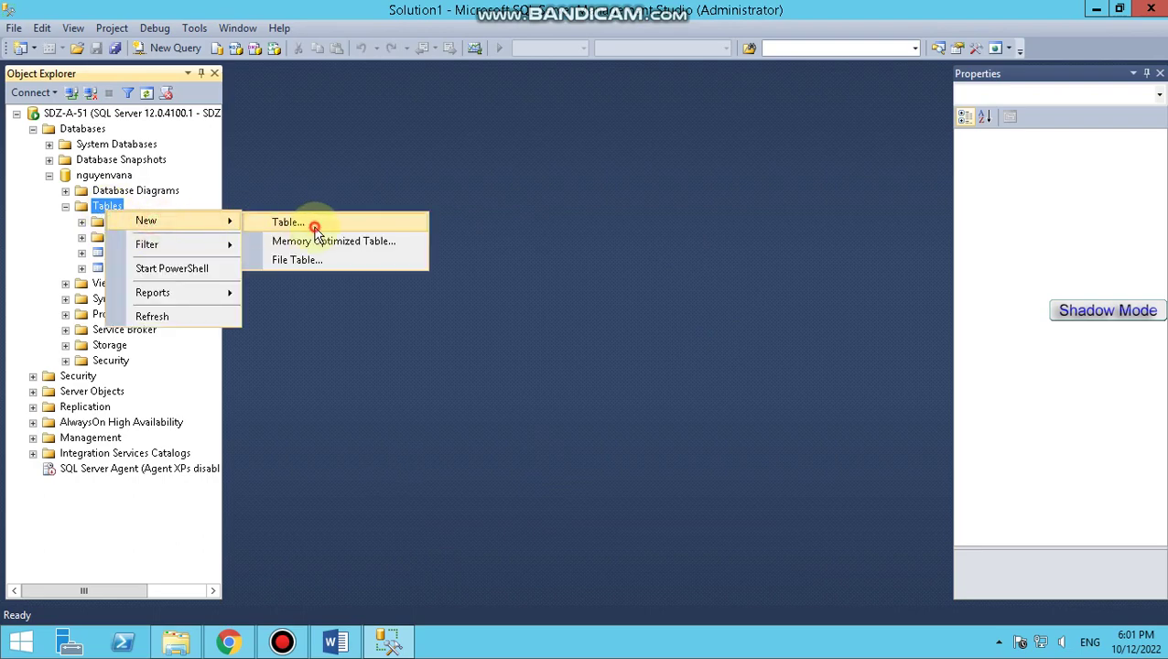
Define the new table's first column as MaNV with data type nvarchar(7)
text(mA)
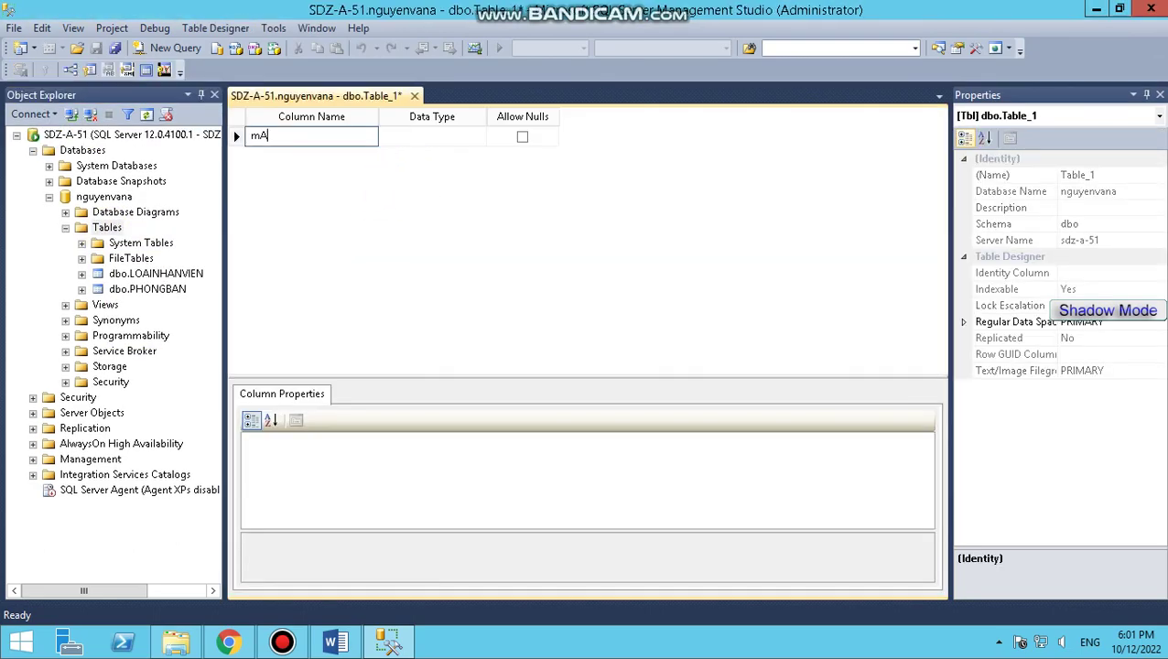
key(BackSpace)
key(BackSpace)
text(MaNV)
key(Tab)
text(c)
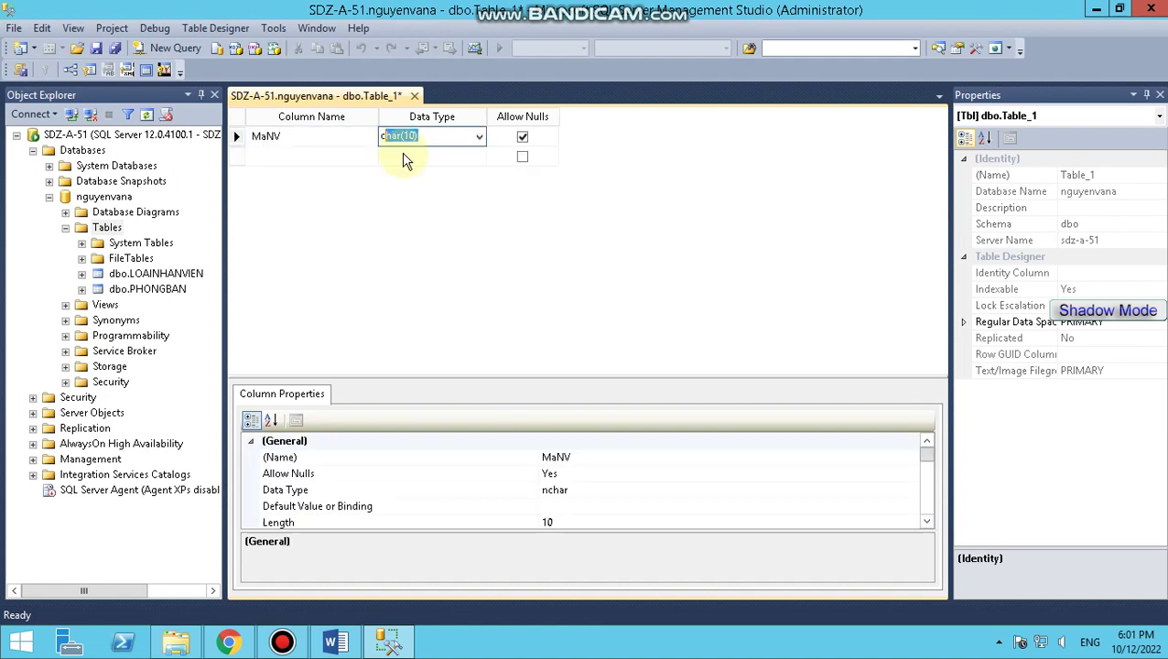
key(BackSpace)
key(BackSpace)
text(nva)
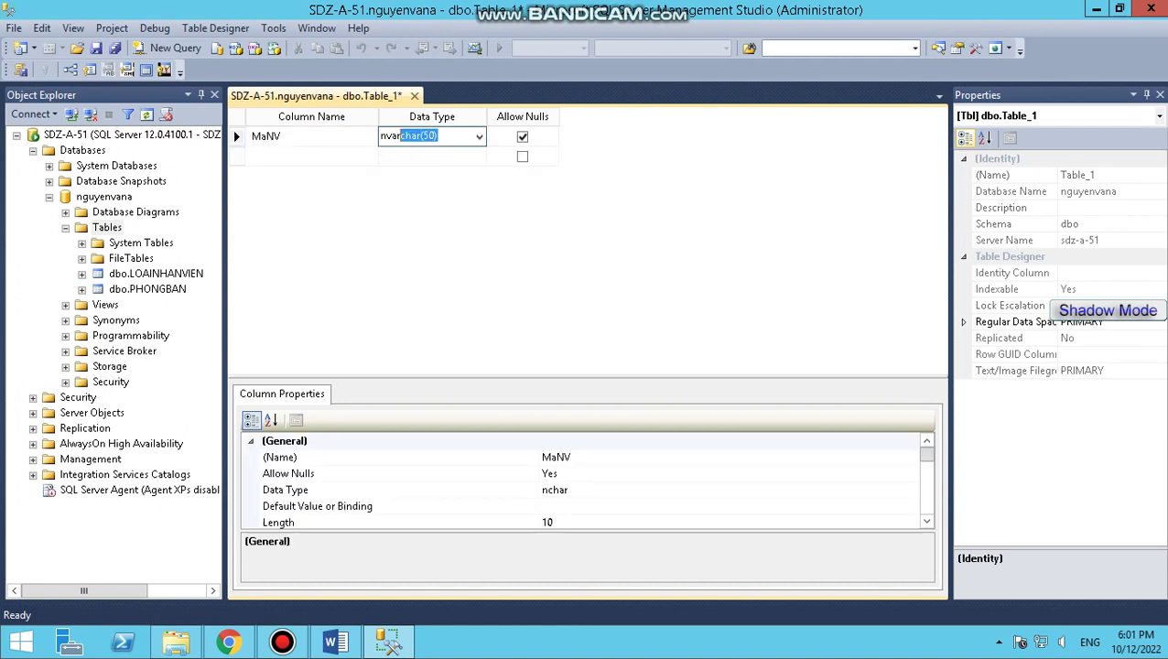
text(rchar(5))
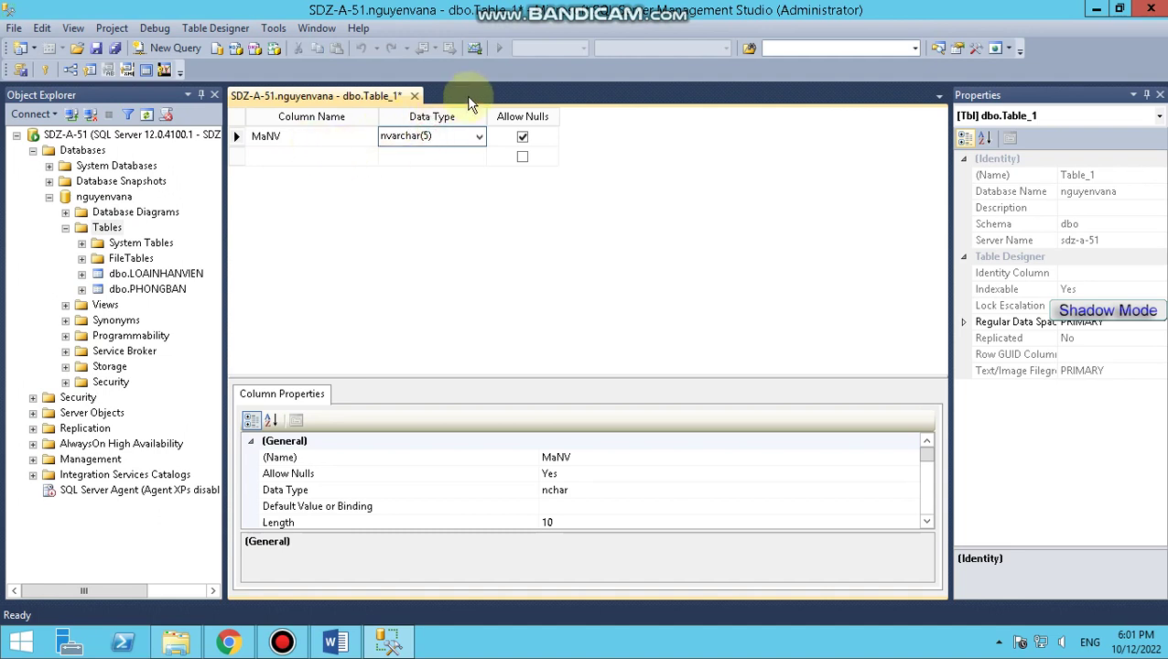
text(7)
Add a second column HoTenNV with data type nvarchar(50), checking the column name against the Word assignment
click(312, 154)
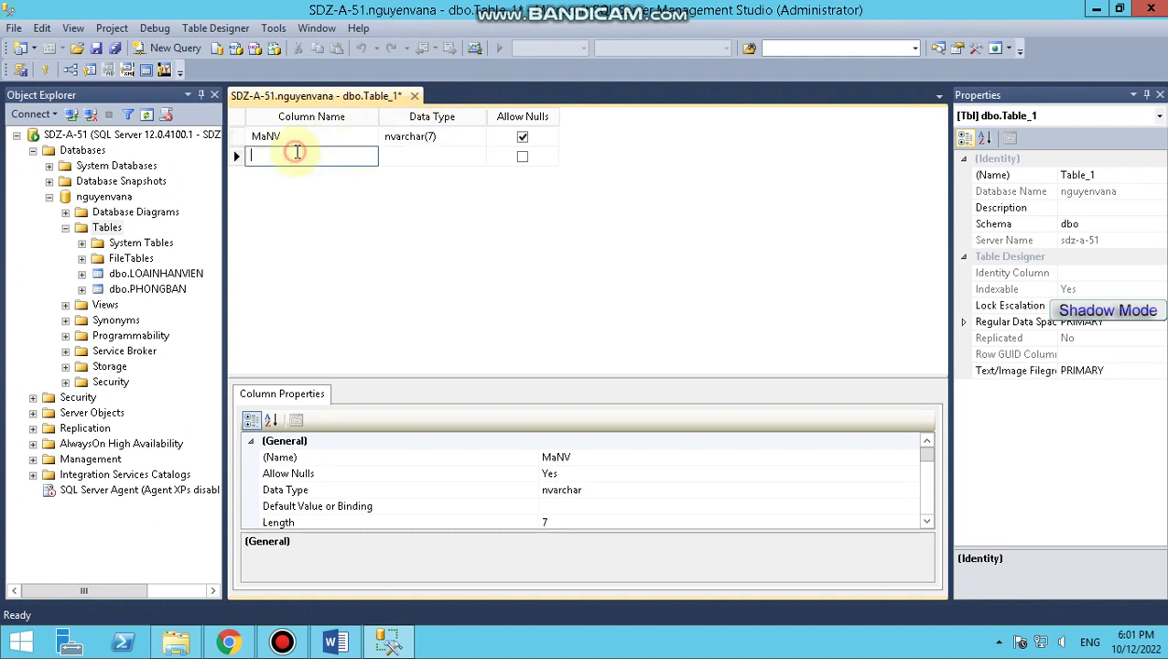
text(Ten)
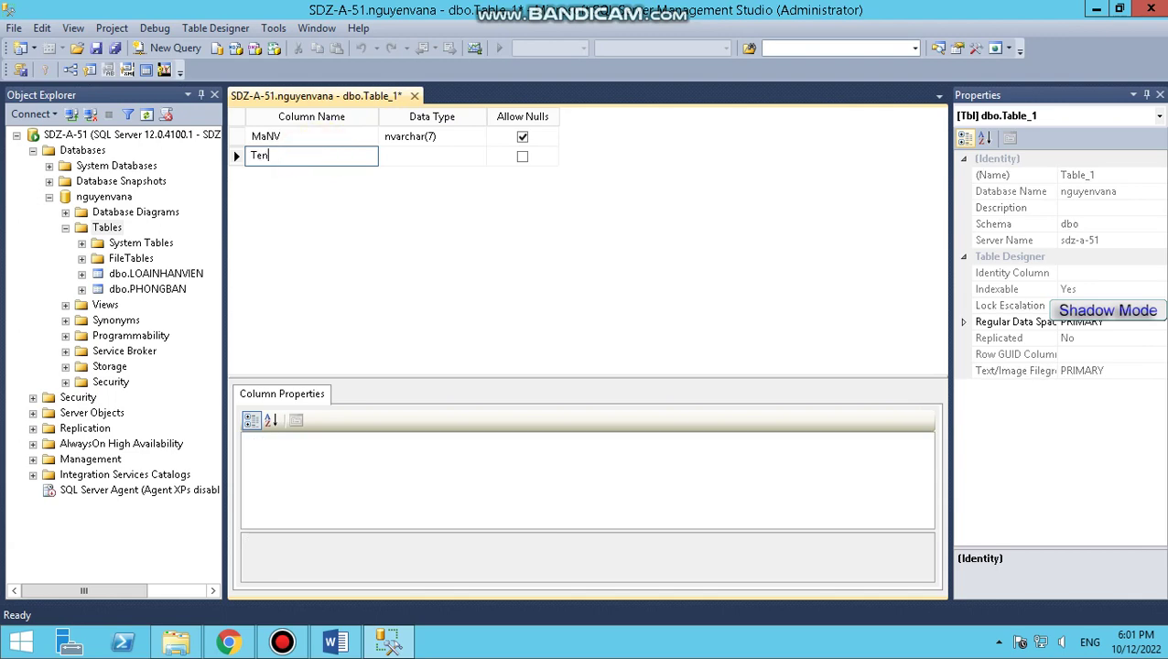
text(NV)
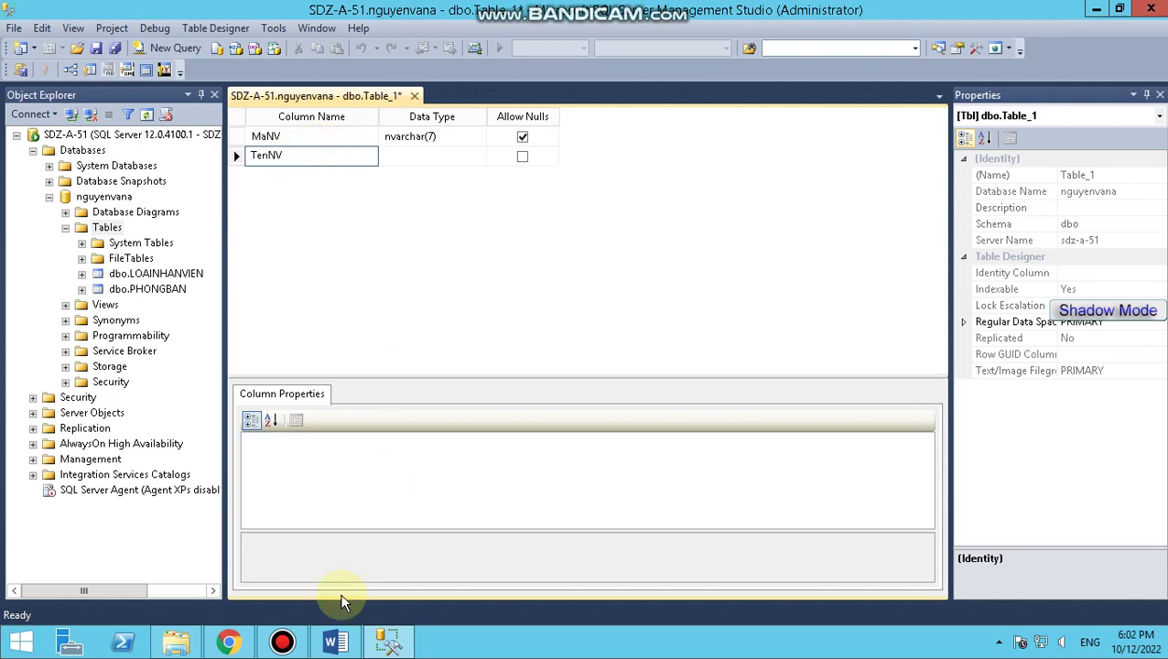
click(332, 643)
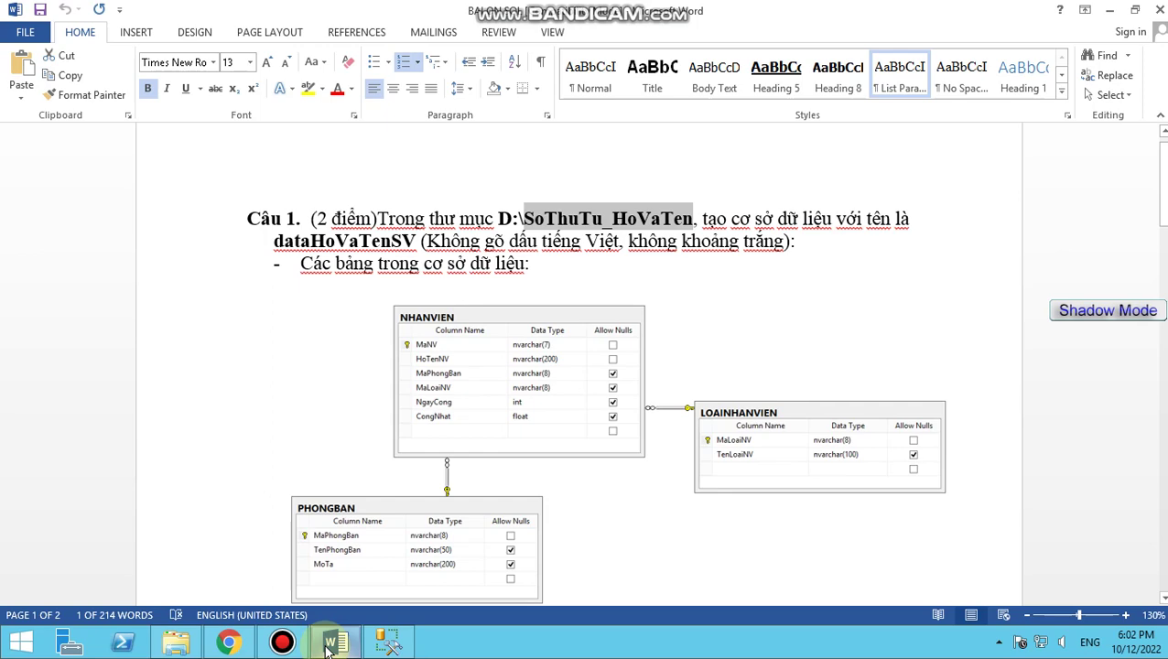
click(331, 642)
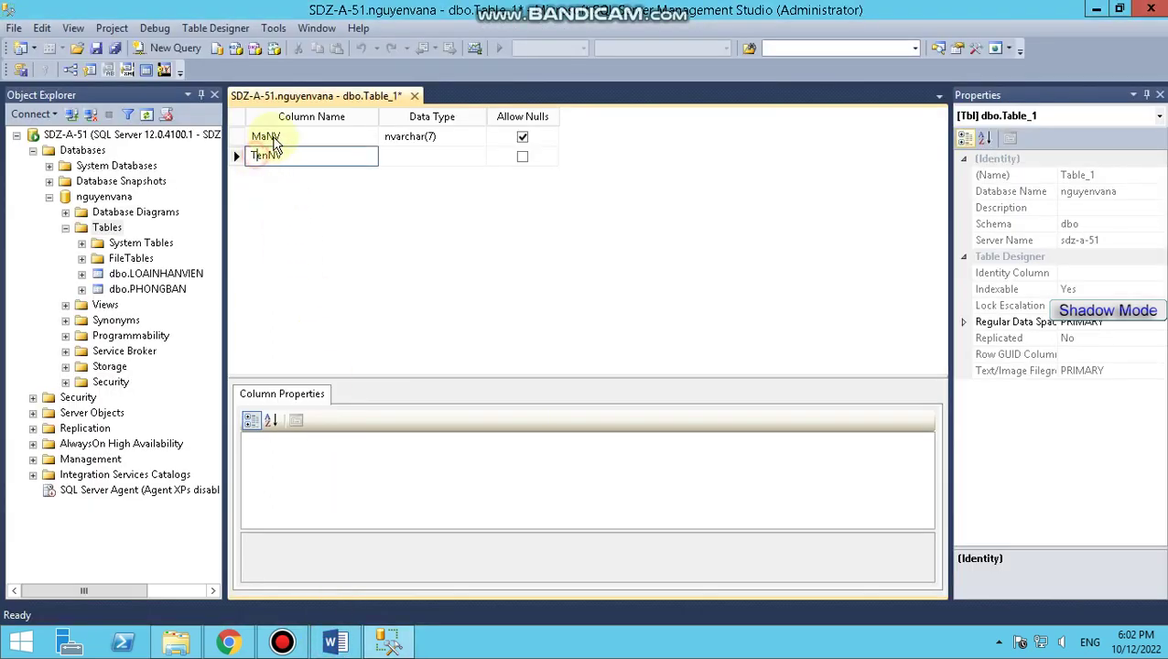
text(Ho)
key(Tab)
text(nva)
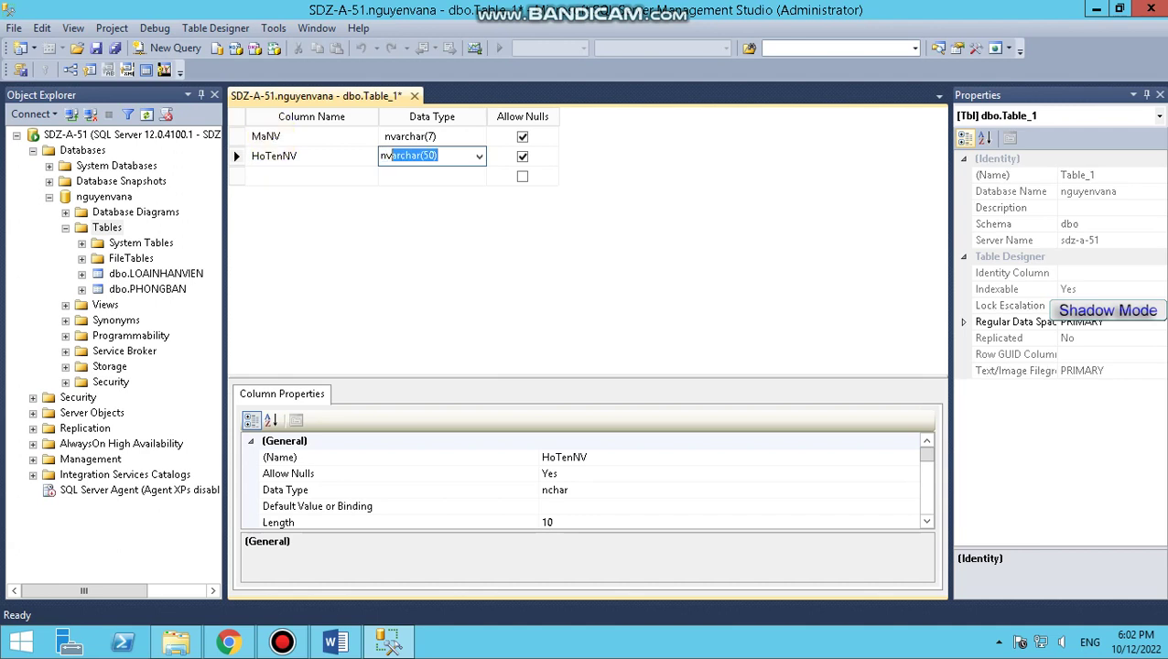
Add a third column MaPhongBan with data type nvarchar(8)
click(263, 181)
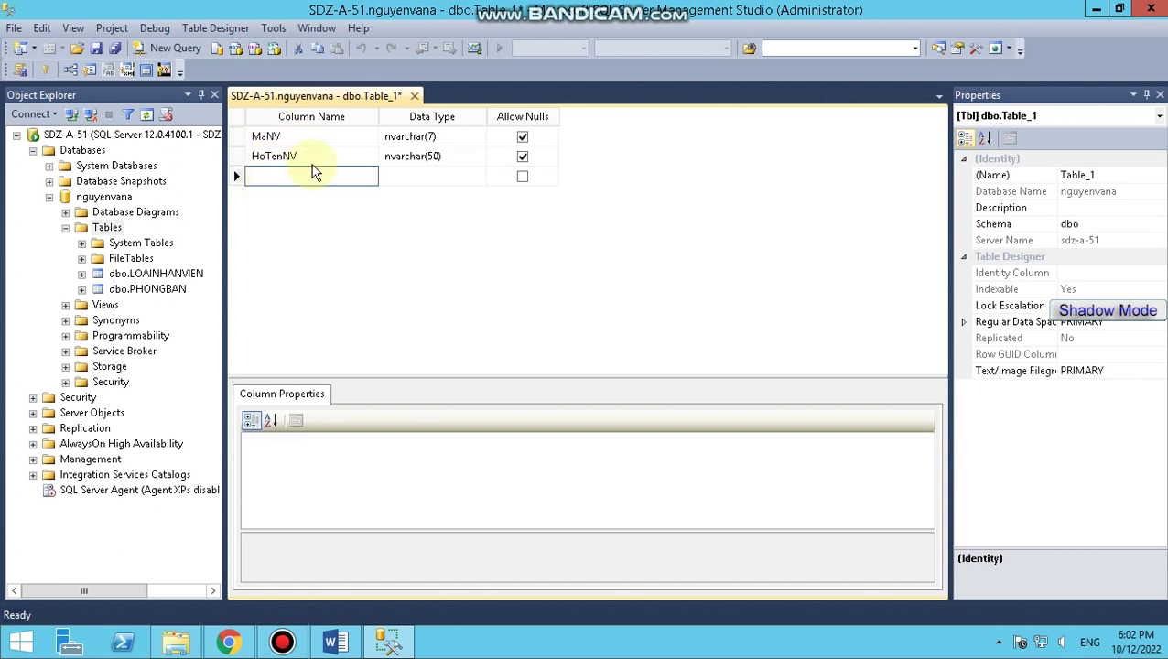
text(mamA)
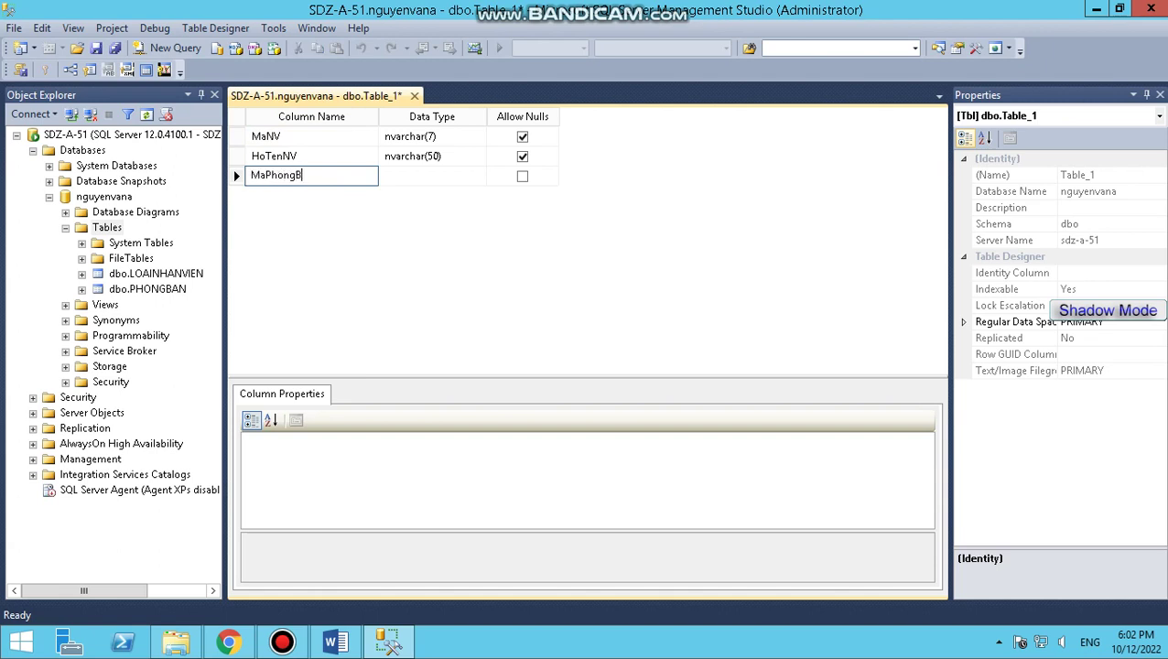
key(Tab)
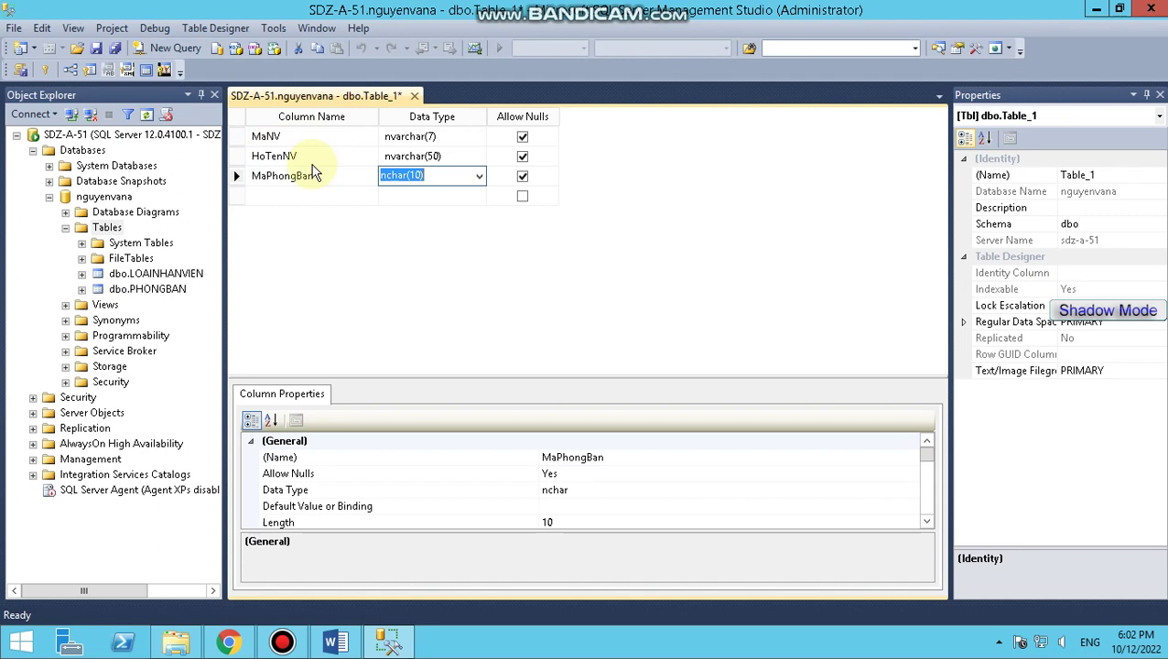
text(nvar)
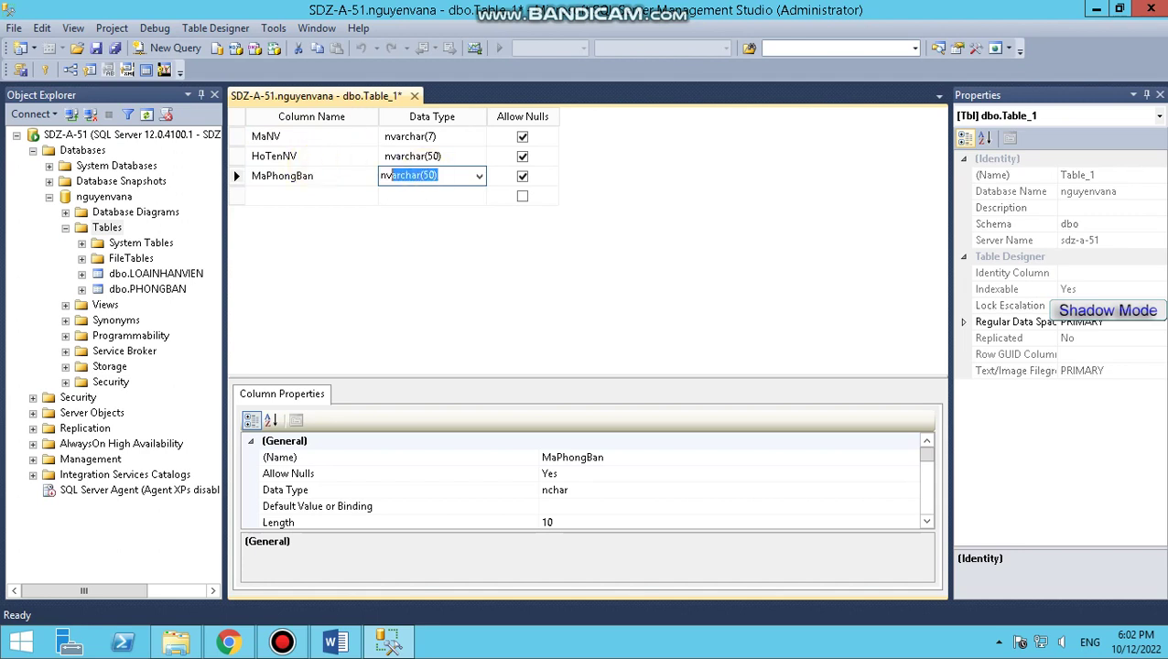
click(425, 177)
key(BackSpace)
key(BackSpace)
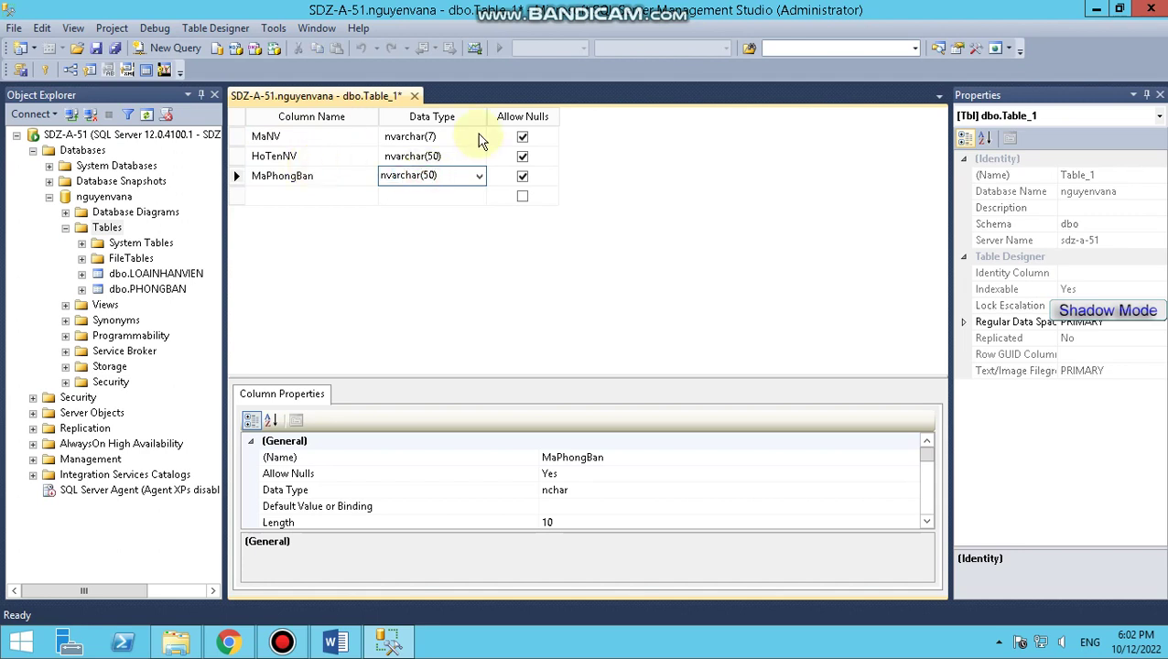
text(8)
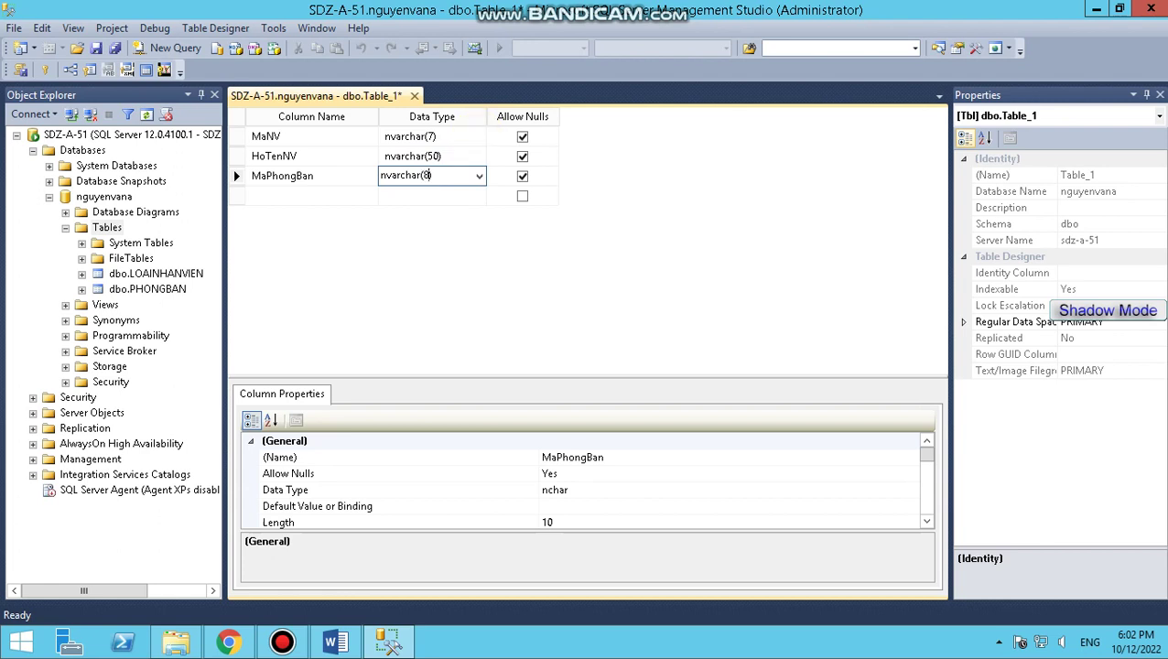
Add a fourth column MaLoaiNV with data type nvarchar(8)
click(312, 194)
text(Ma)
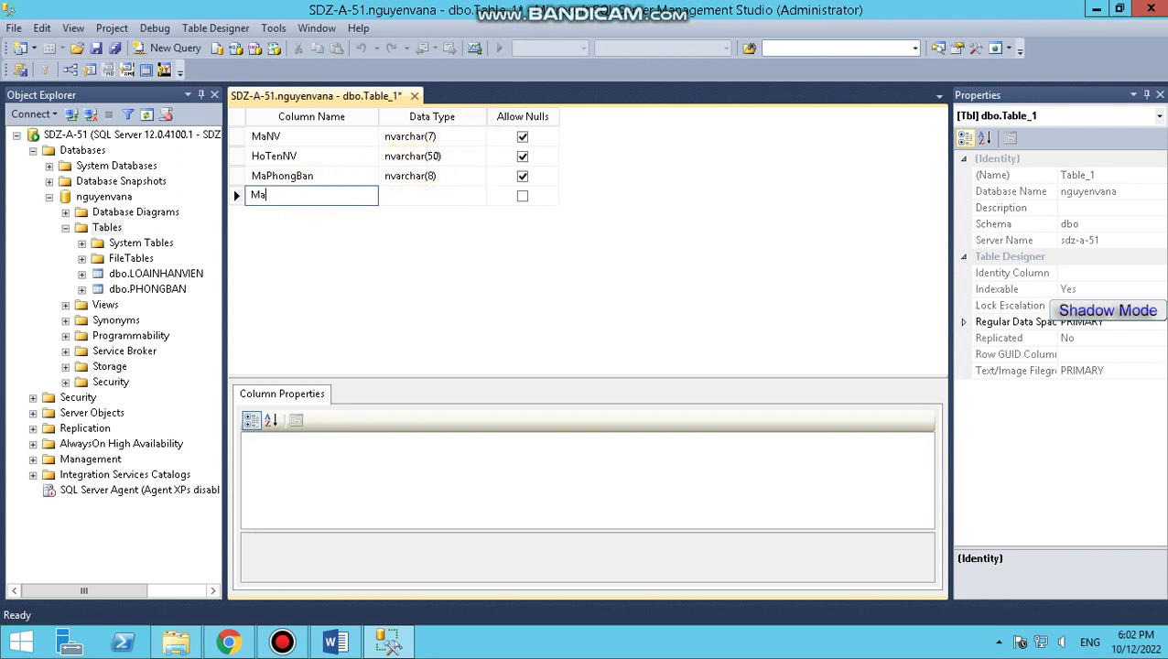
text(LoaiNV)
key(Tab)
text(nv)
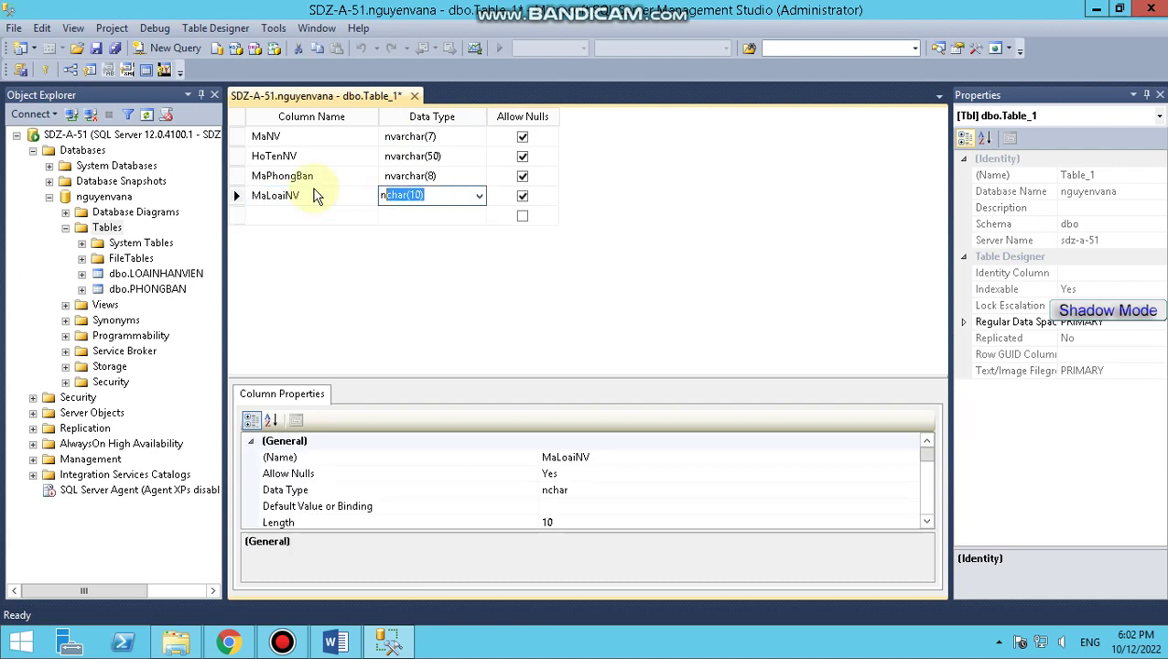
click(432, 195)
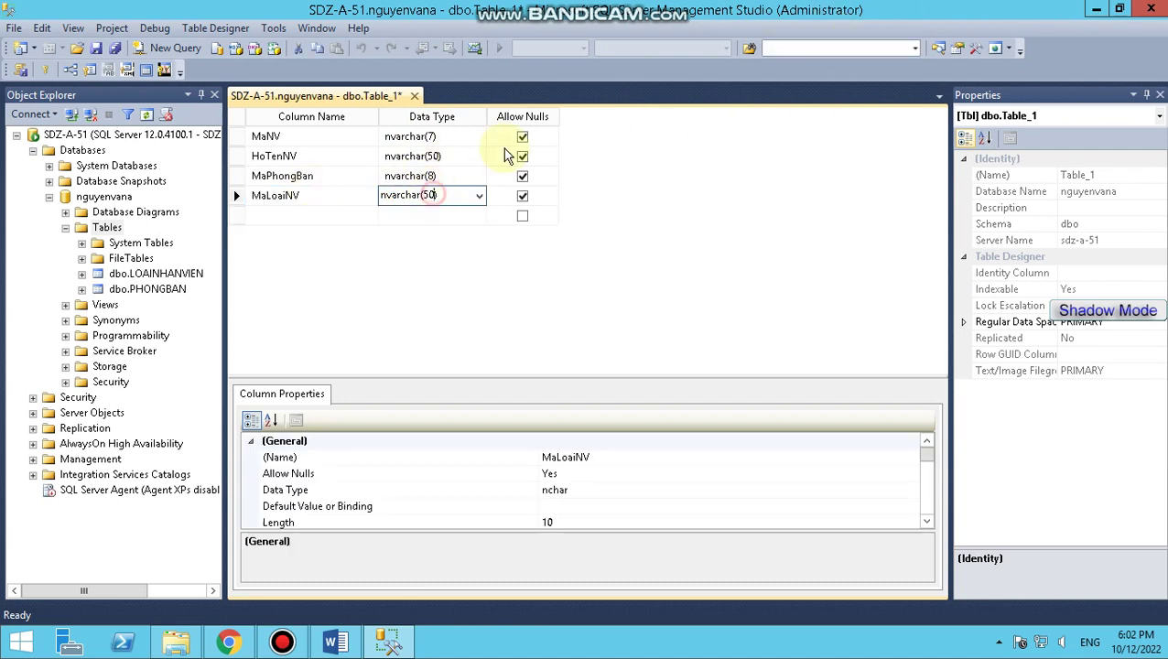
text(8)
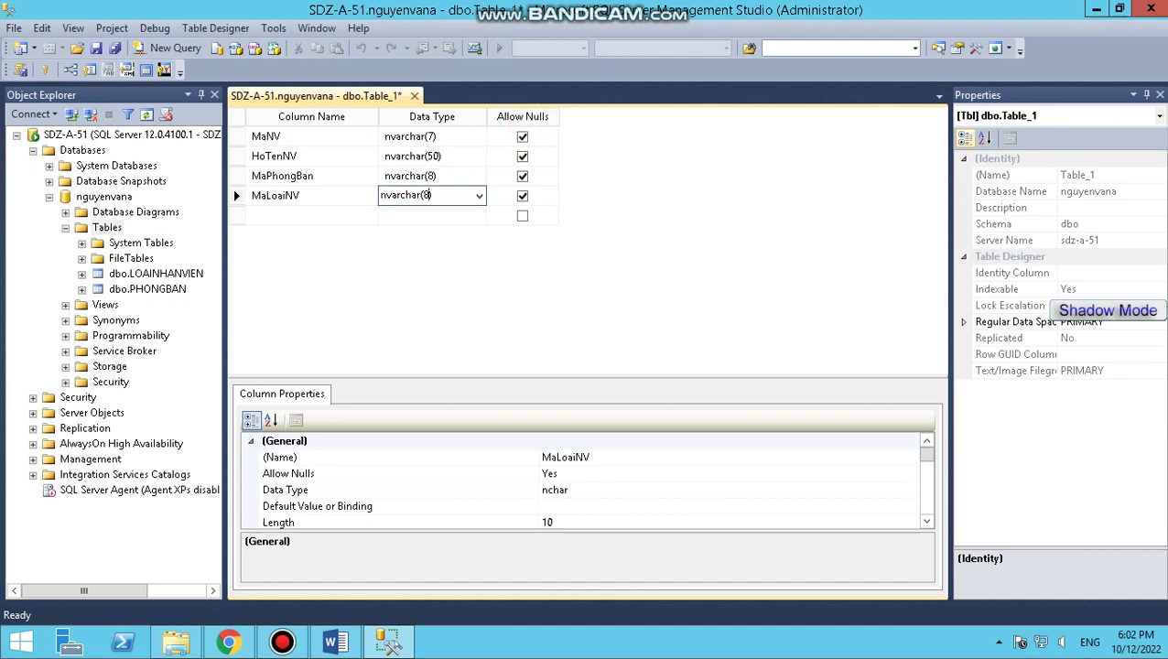
Consult the NHANVIEN diagram in the Word assignment and add a fifth column ngaycong with data type int
click(306, 214)
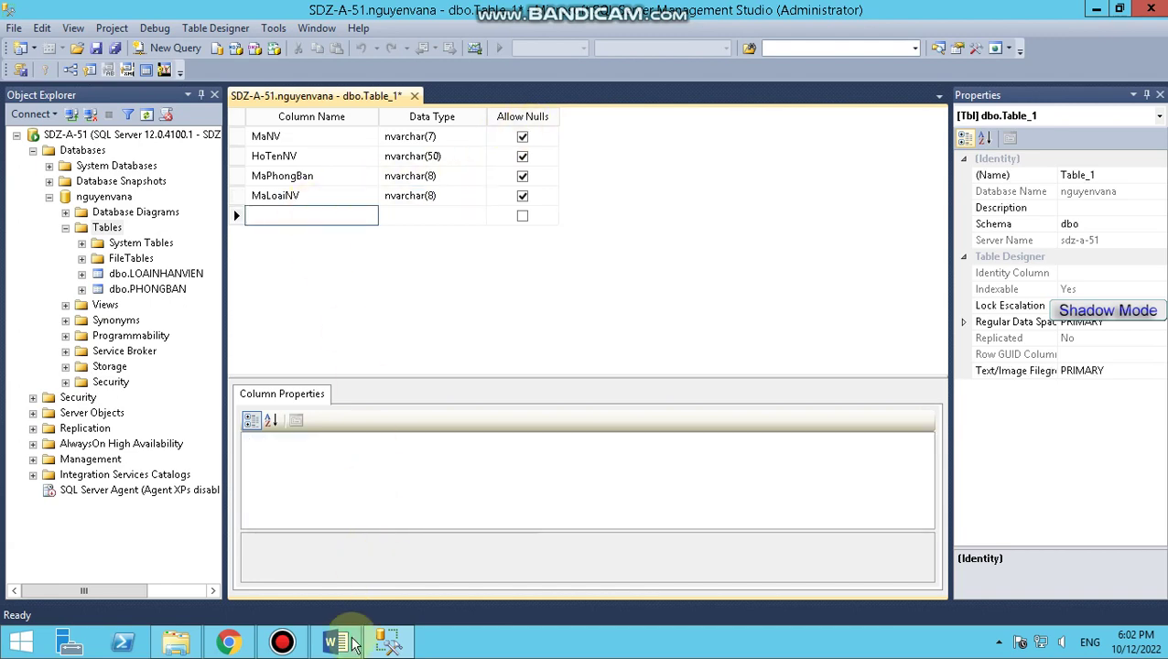
click(344, 645)
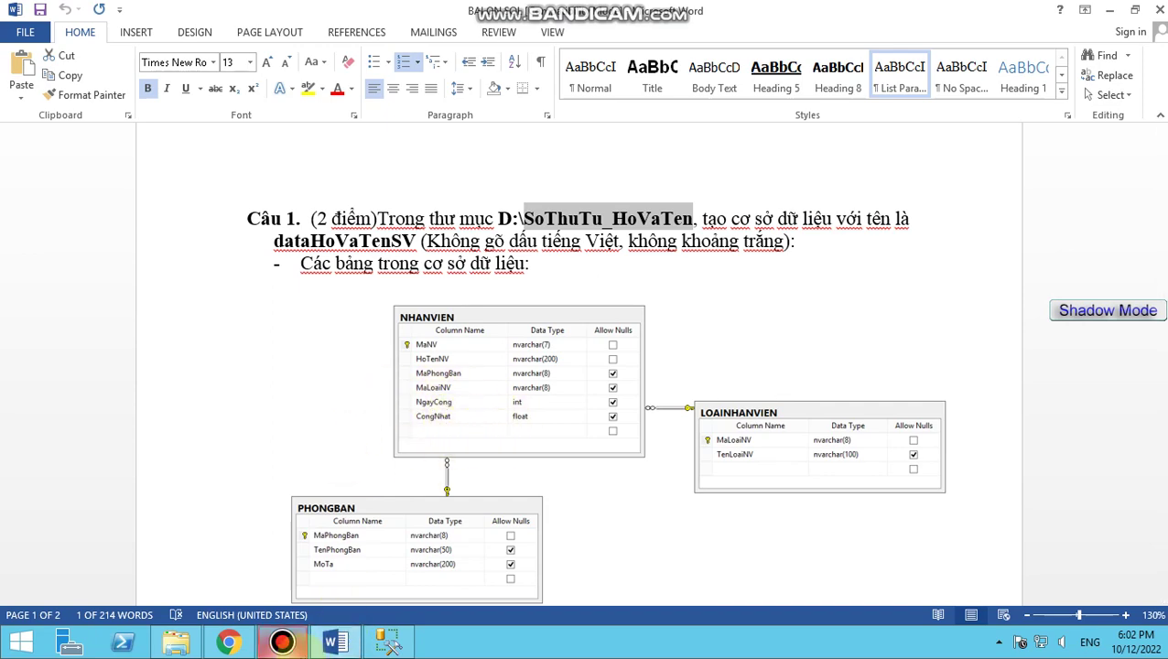
click(337, 643)
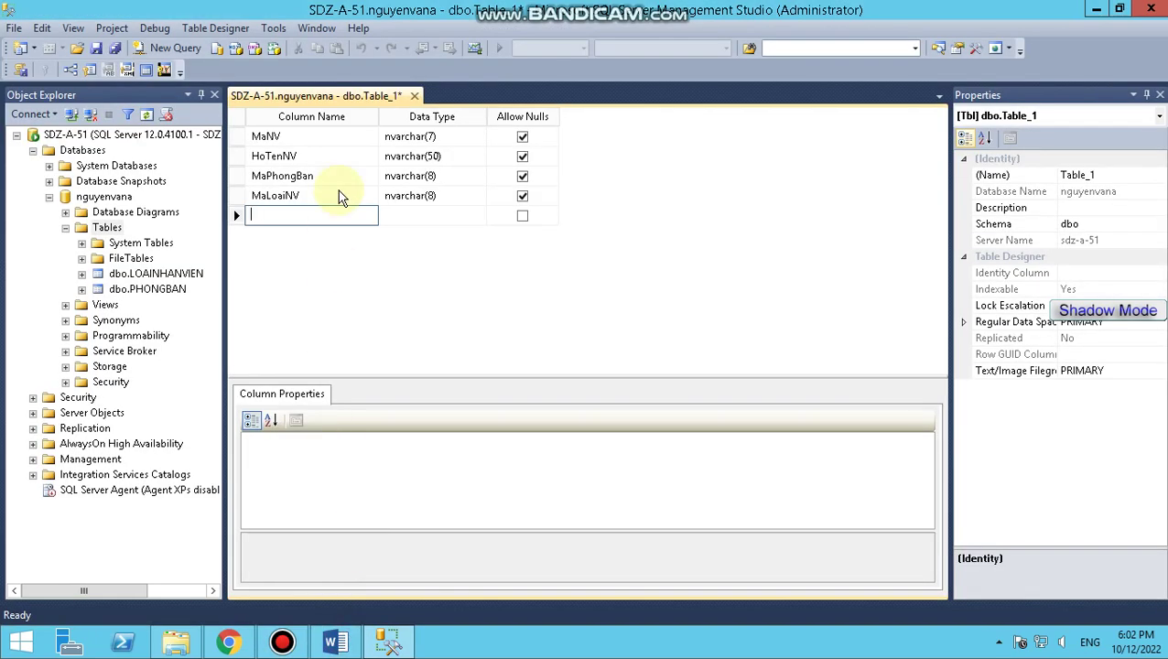
text(ngayc)
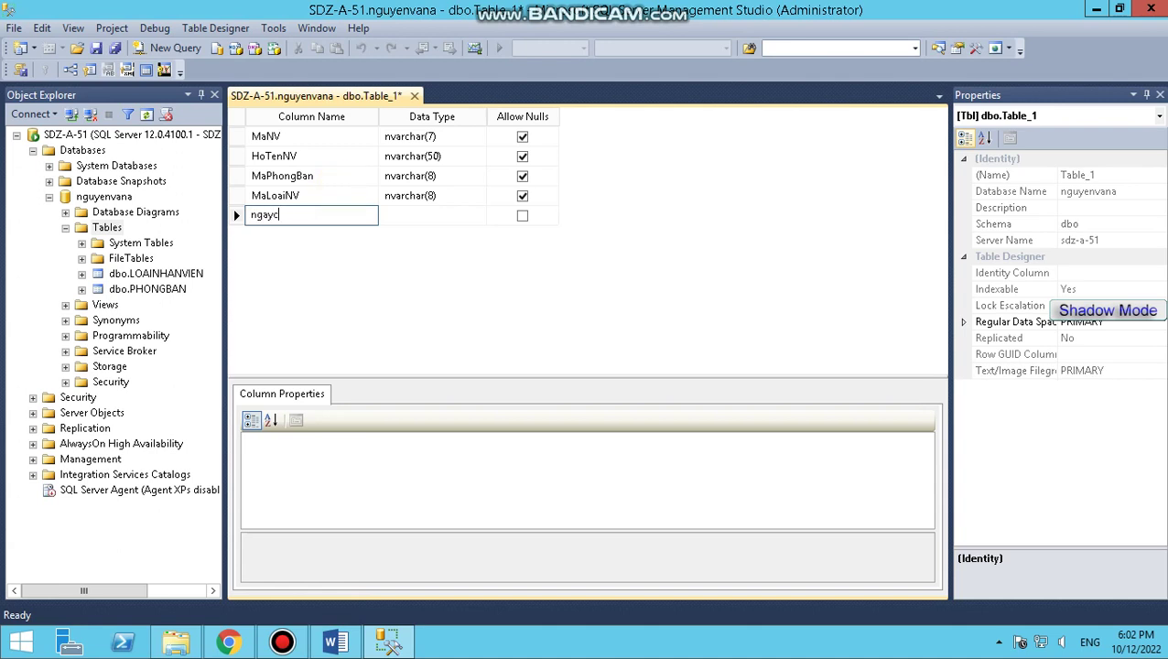
text(ong)
key(Tab)
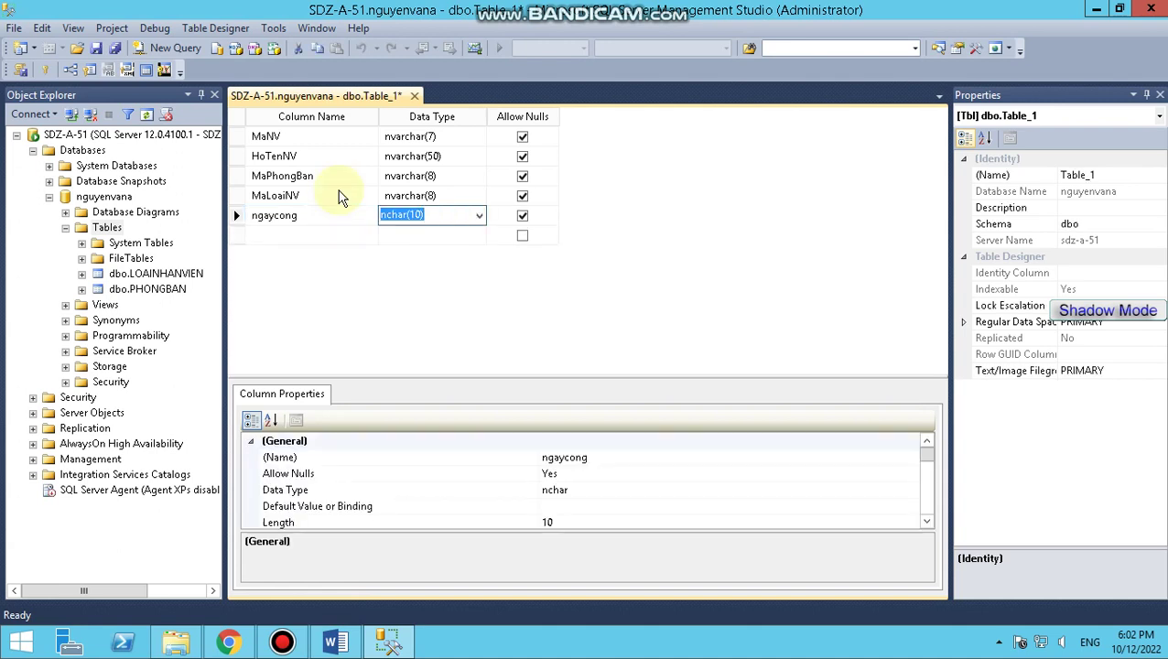
text(int)
Add a sixth column congnhat with data type float
click(316, 240)
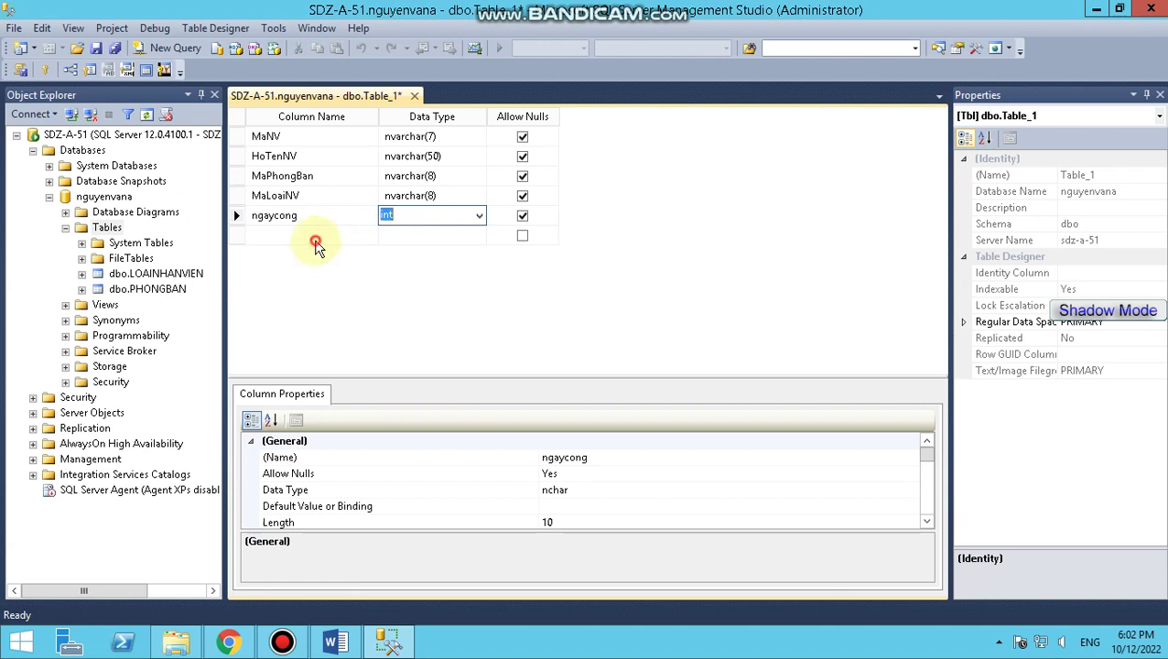
text(congn)
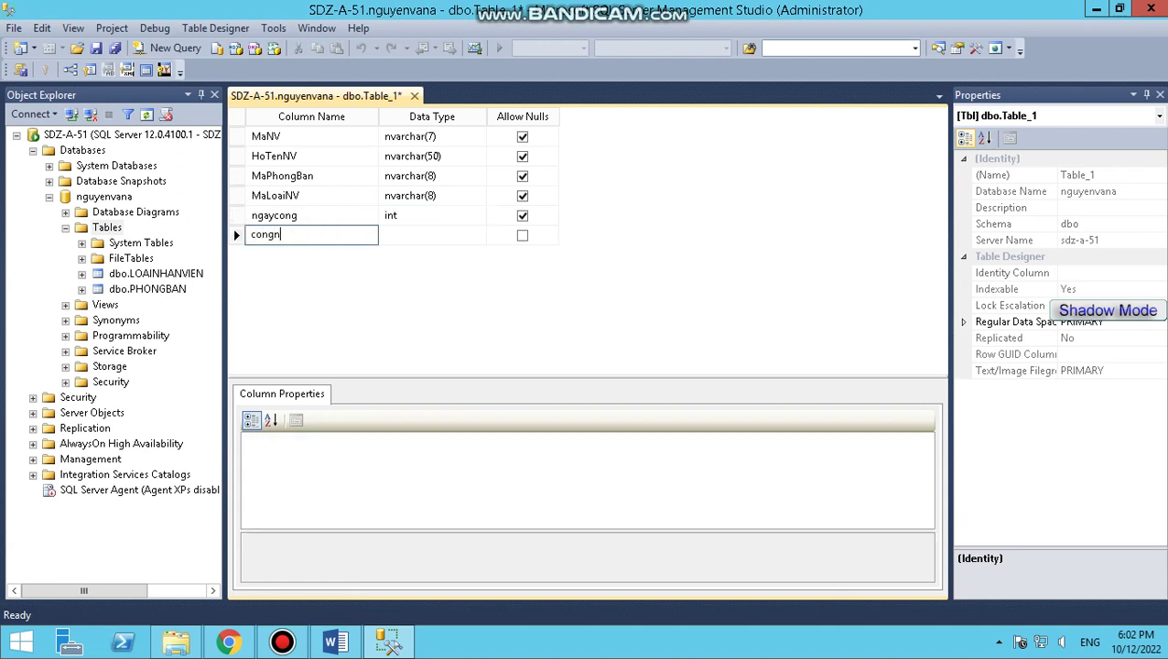
text(hat)
key(Tab)
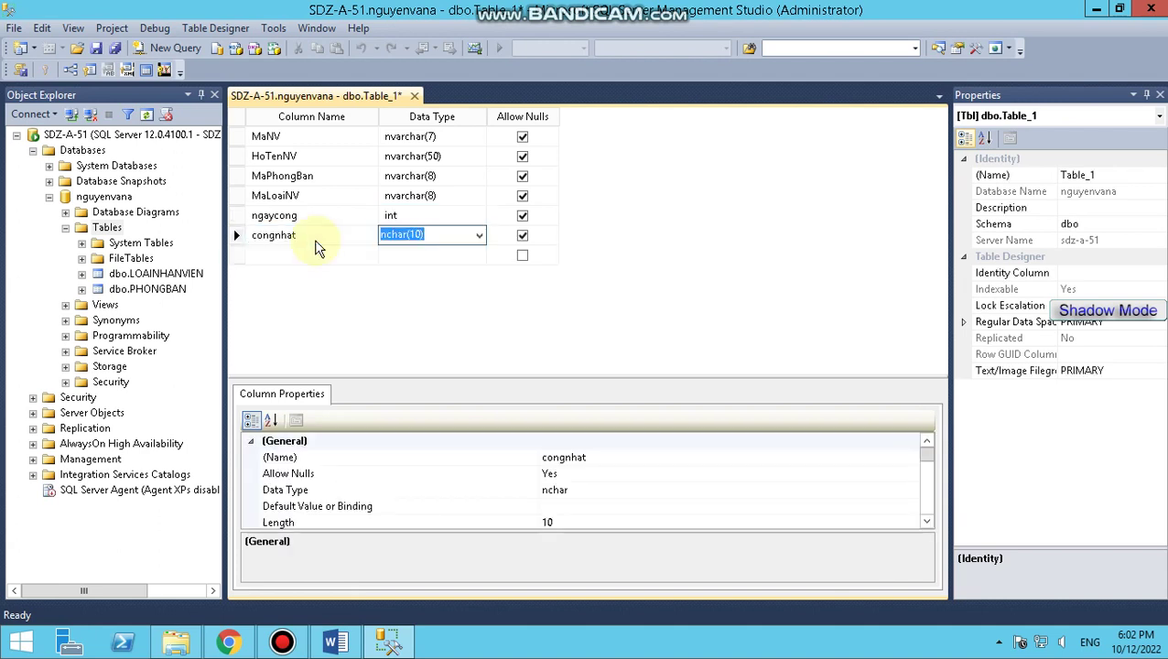
text(flioa)
key(BackSpace)
key(BackSpace)
key(BackSpace)
key(BackSpace)
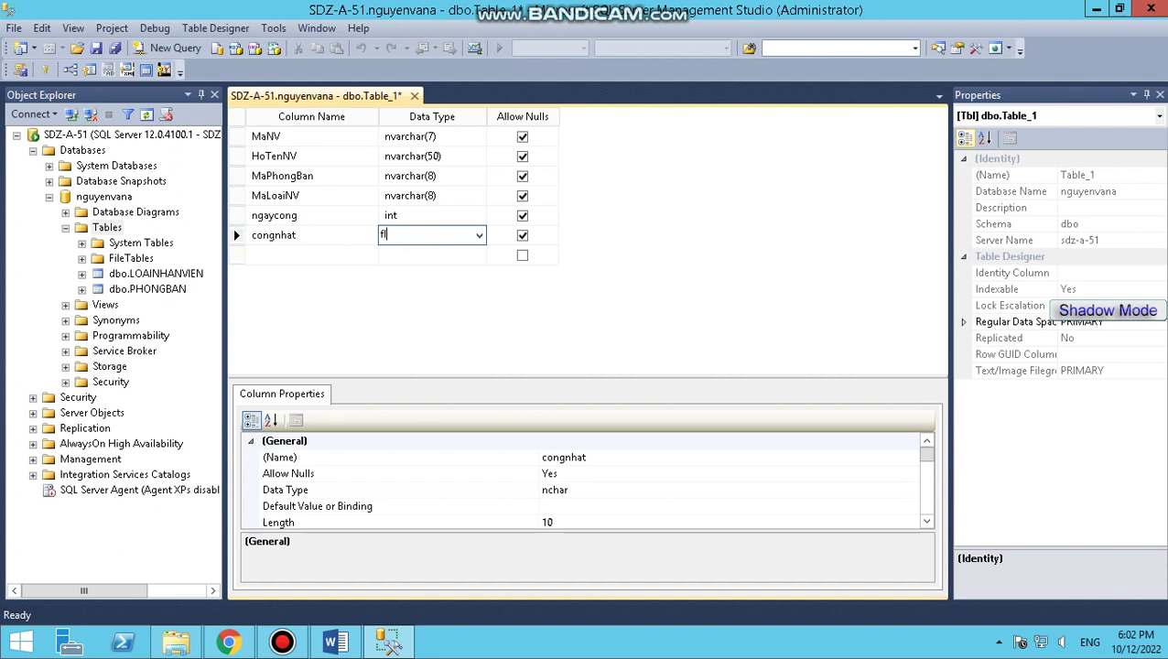
text(loat)
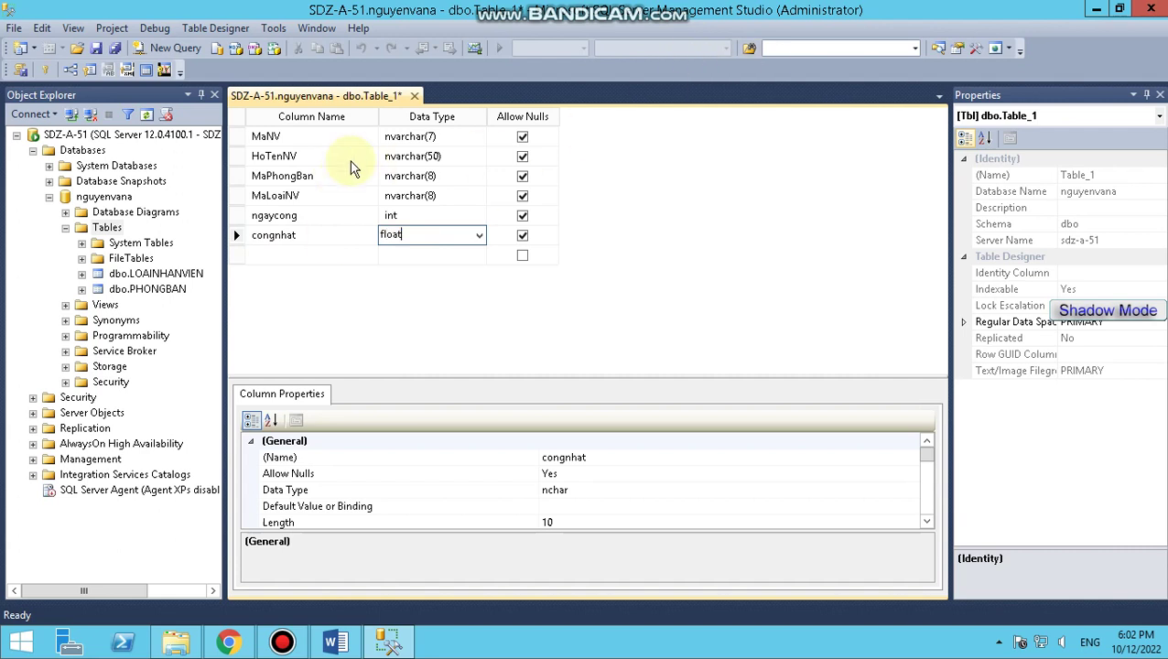
Make the MaNV column the table's primary key
click(389, 137)
click(235, 135)
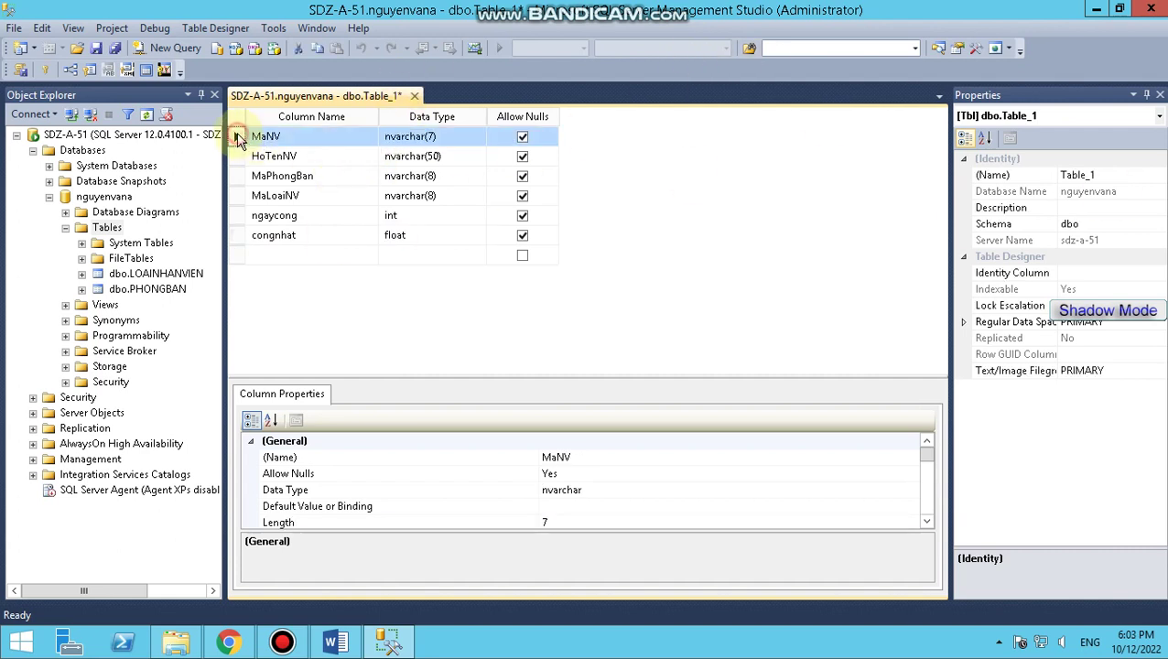
click(43, 71)
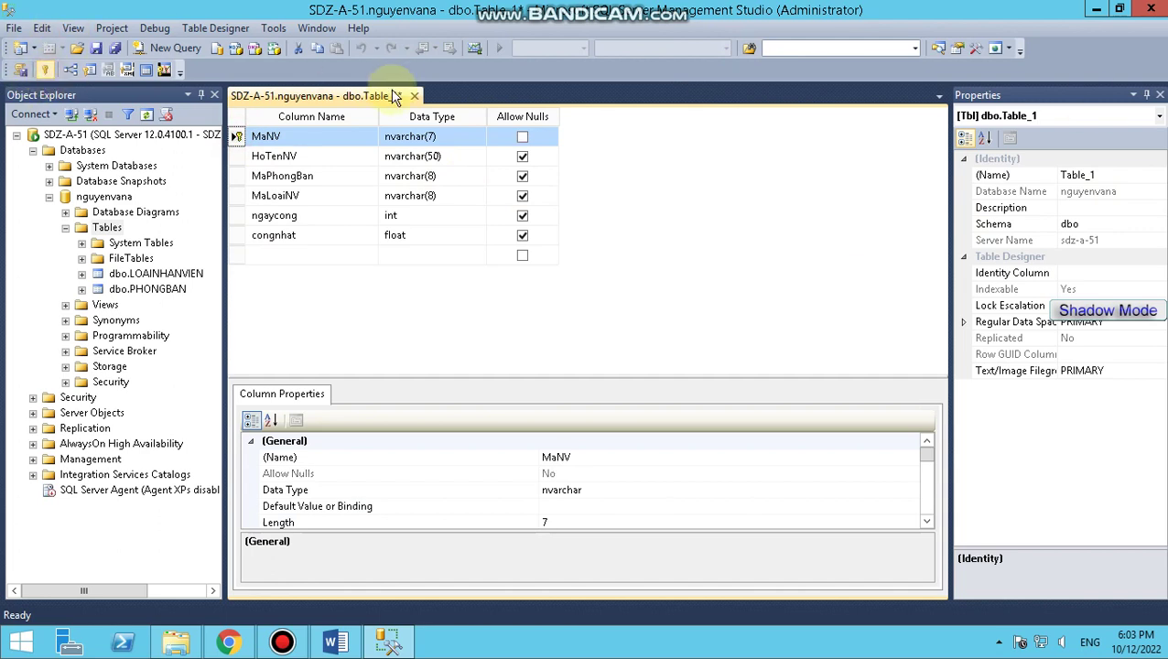